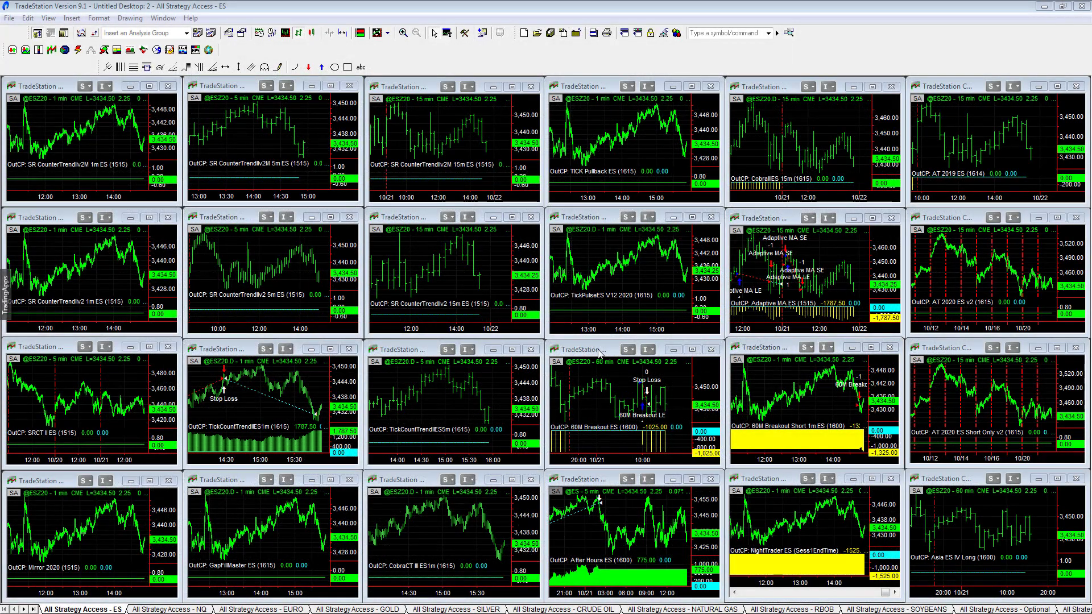
Check the 60 min ES breakout strategy's performance report, then maximize the 60 min ES chart.
double_click(624, 410)
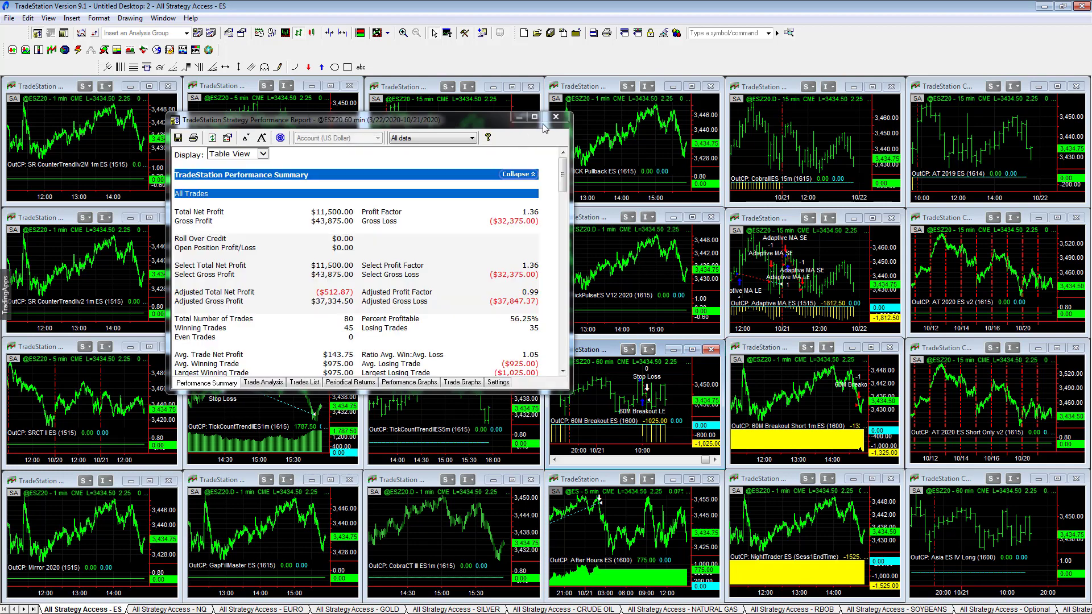
left_click(555, 116)
double_click(597, 350)
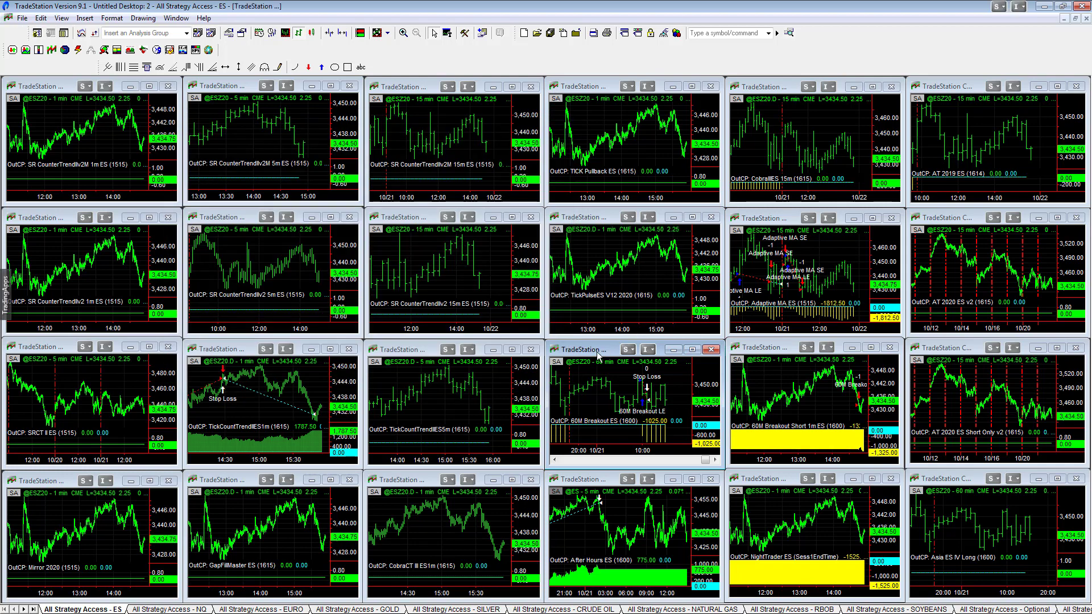
Read data tips on recent 60 min ES bars, including the 10/21 14:00 bar.
left_click_drag(742, 387, 750, 390)
left_click_drag(819, 421, 1026, 398)
left_click_drag(930, 398, 1032, 415)
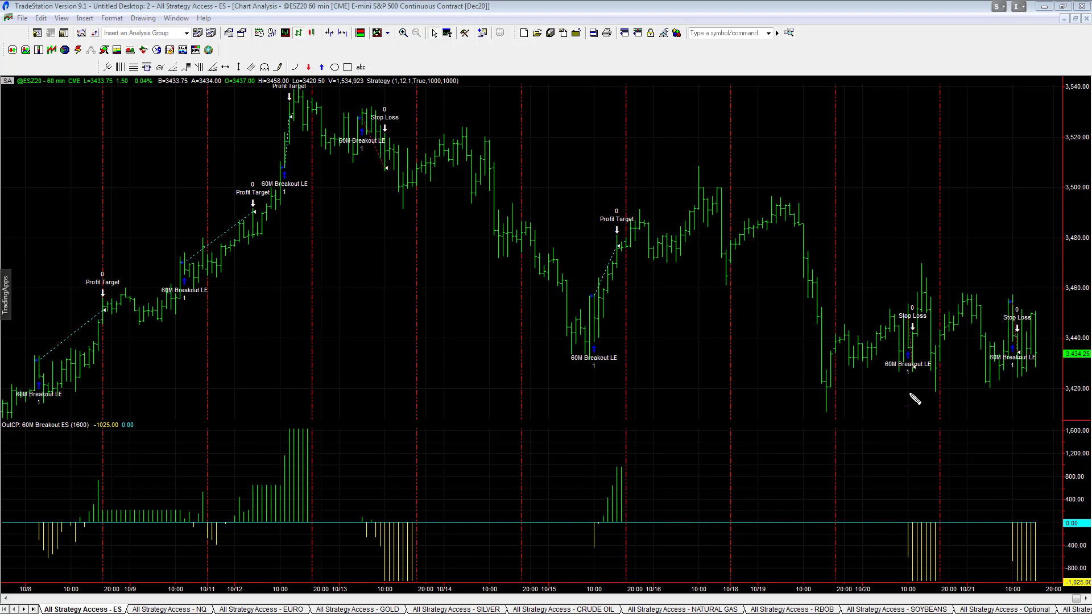
Sketch and erase freehand curves under the lows, then compress bars to show 10/4–10/21.
mouse_move(793, 361)
left_mouse_down()
mouse_move(1028, 385)
mouse_move(1081, 373)
left_mouse_up()
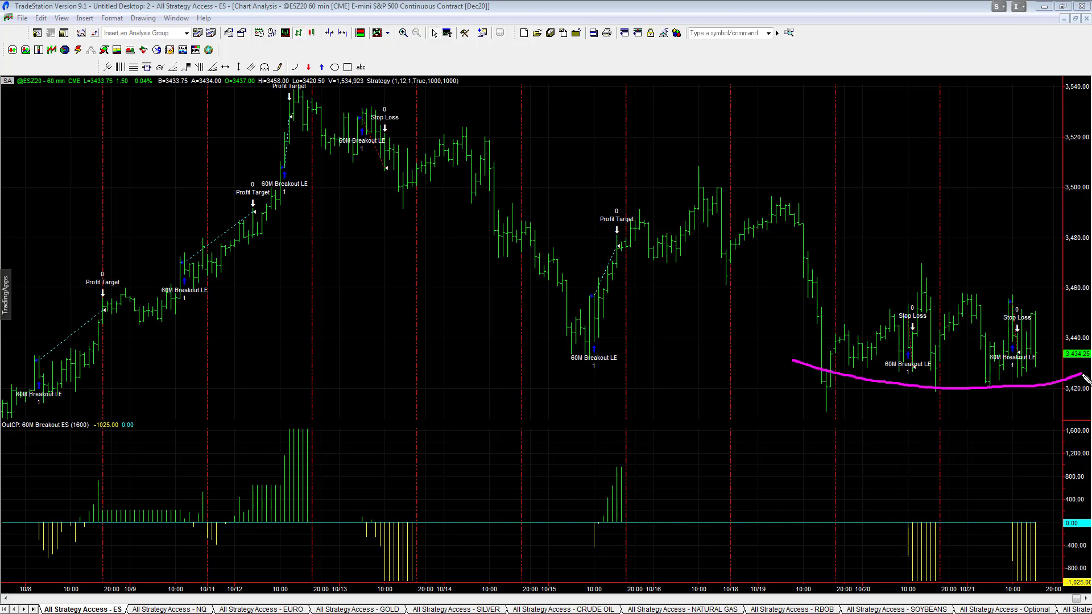
mouse_move(515, 352)
left_mouse_down()
mouse_move(663, 354)
mouse_move(671, 342)
left_mouse_up()
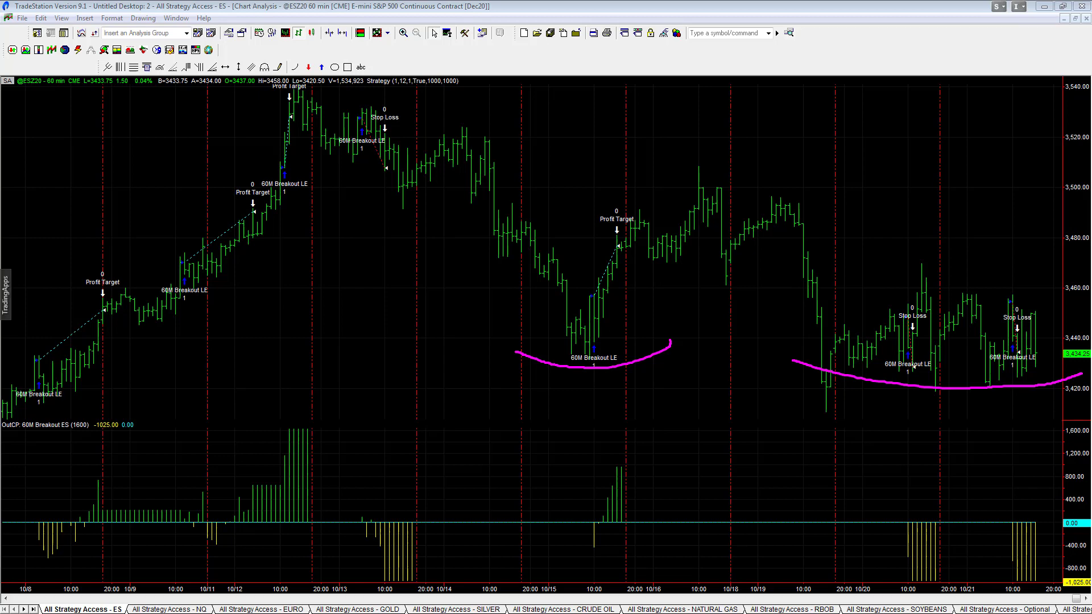
key("Escape")
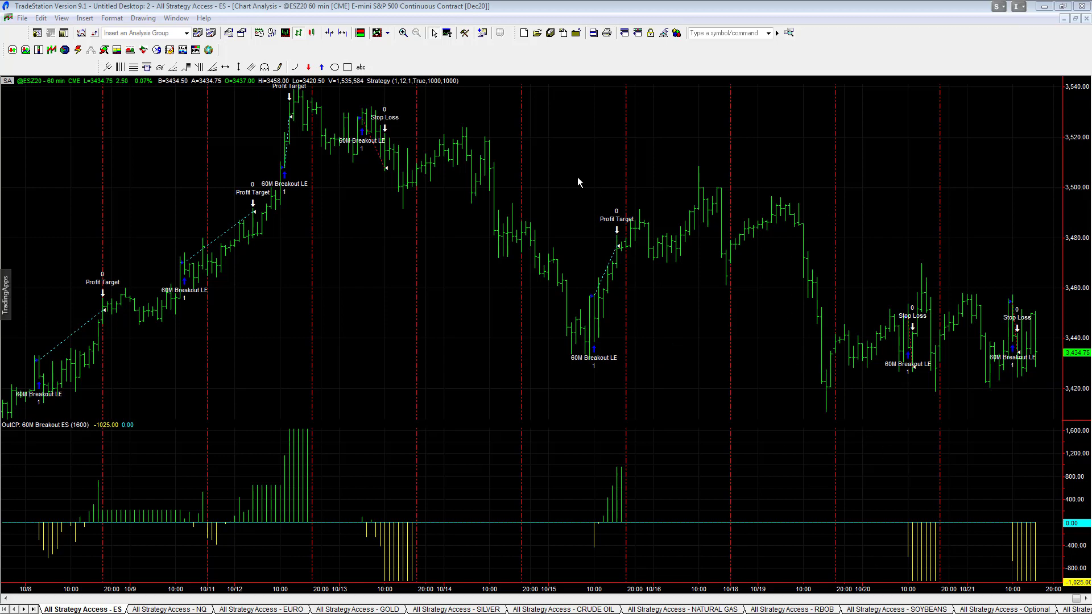
left_click(332, 32)
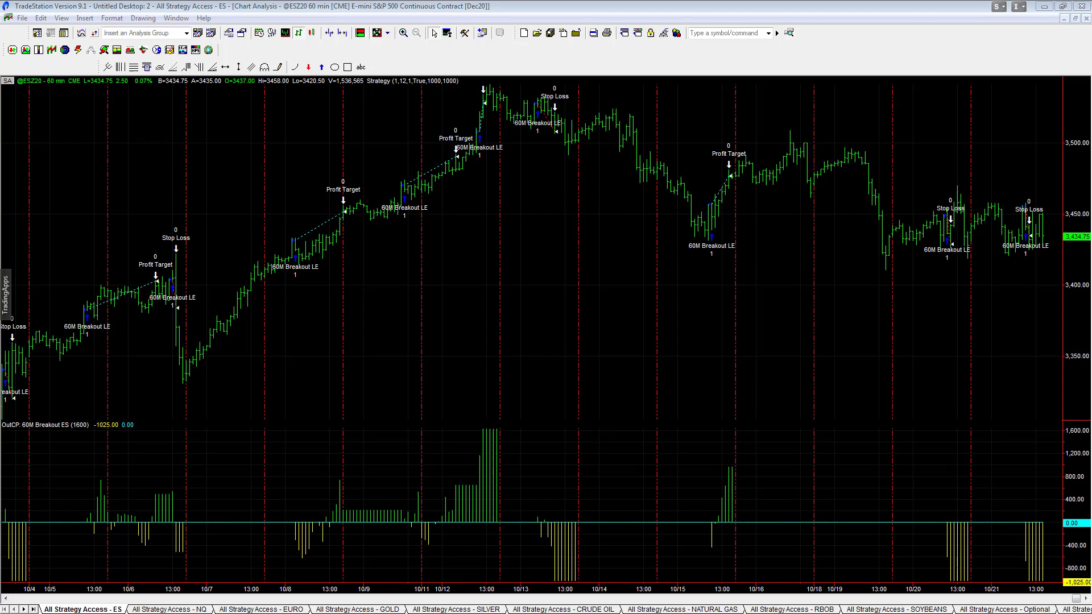
Sketch and erase a downward line, then pan the chart toward the latest bars.
mouse_move(872, 184)
left_mouse_down()
mouse_move(970, 239)
mouse_move(1062, 396)
mouse_move(1055, 359)
mouse_move(1056, 421)
left_mouse_up()
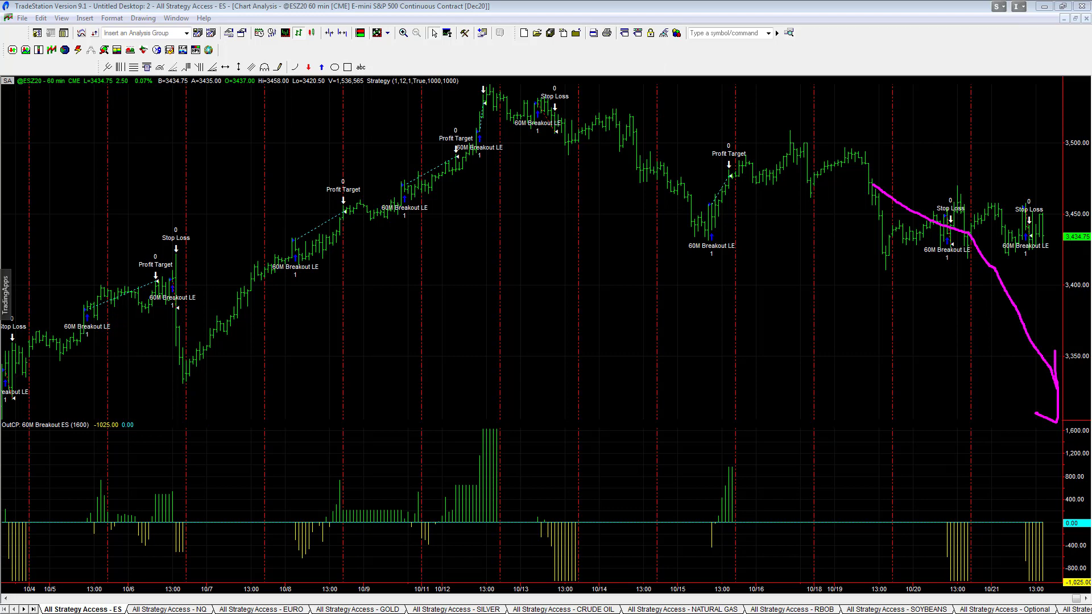
key("Escape")
left_click_drag(1015, 256, 1039, 254)
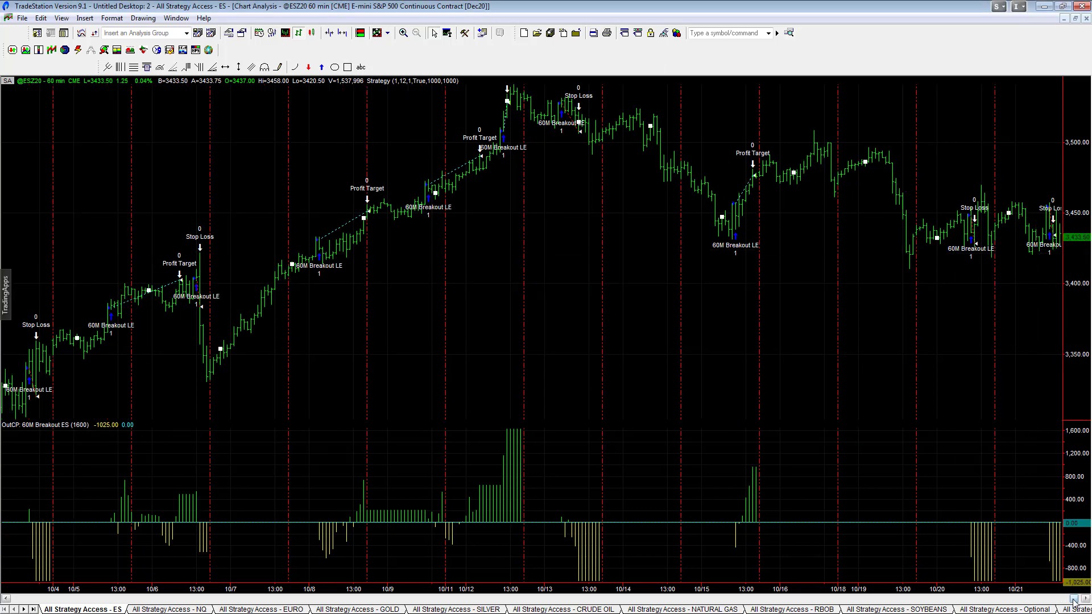
left_click_drag(1074, 598, 1076, 599)
Clear the crosshair and restore the 60 min chart into its tile in the ES grid.
left_click(1044, 310)
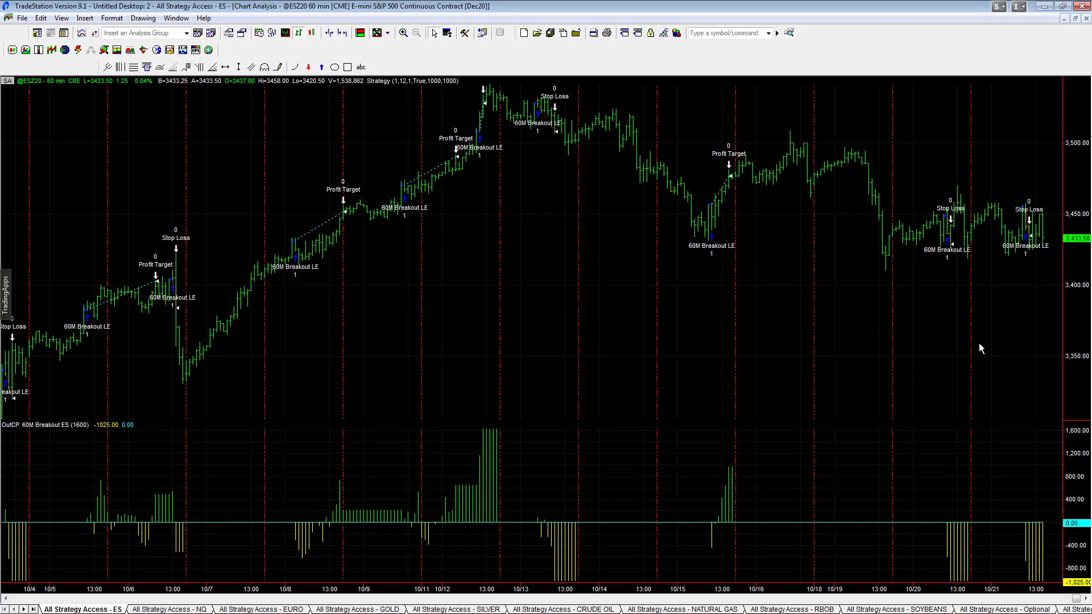
mouse_move(909, 260)
left_click(1075, 19)
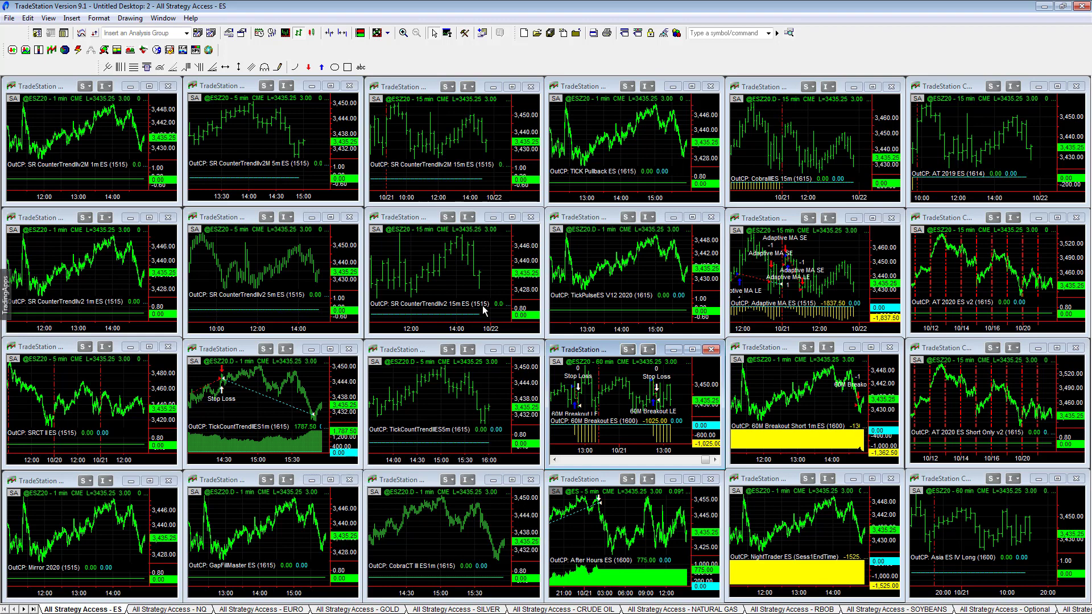
double_click(216, 349)
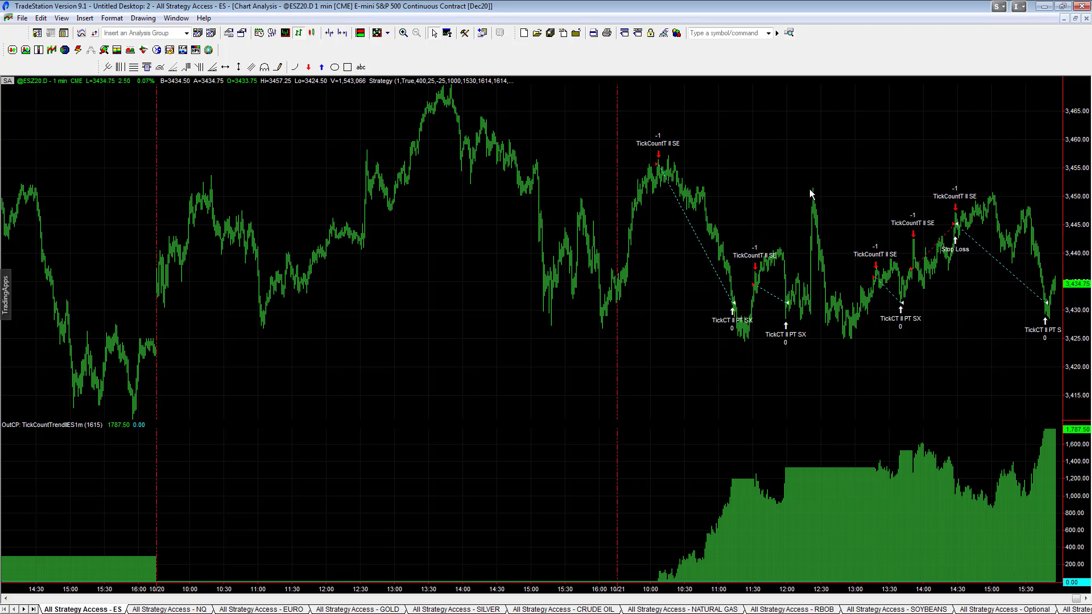
key("ctrl+r")
key("ctrl+r")
key("ctrl+r")
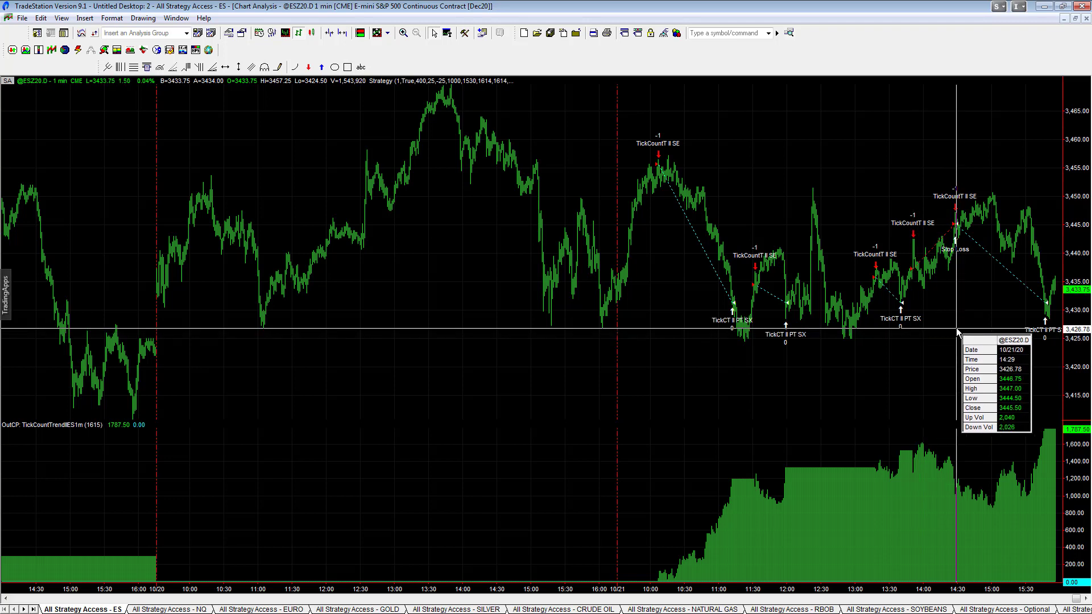
key("ctrl+r")
key("ctrl+r")
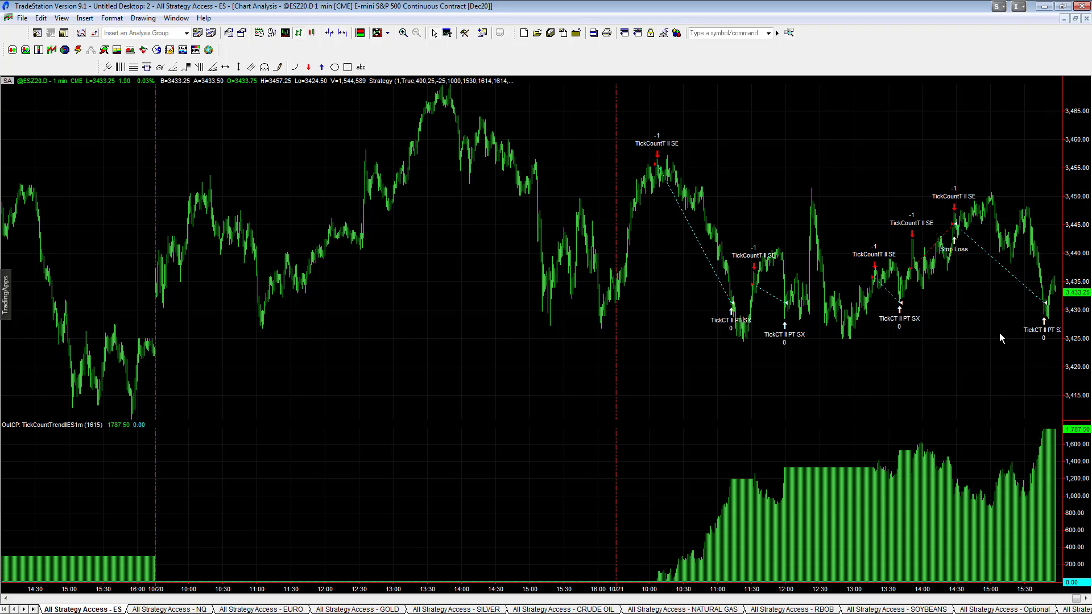
left_click(1076, 19)
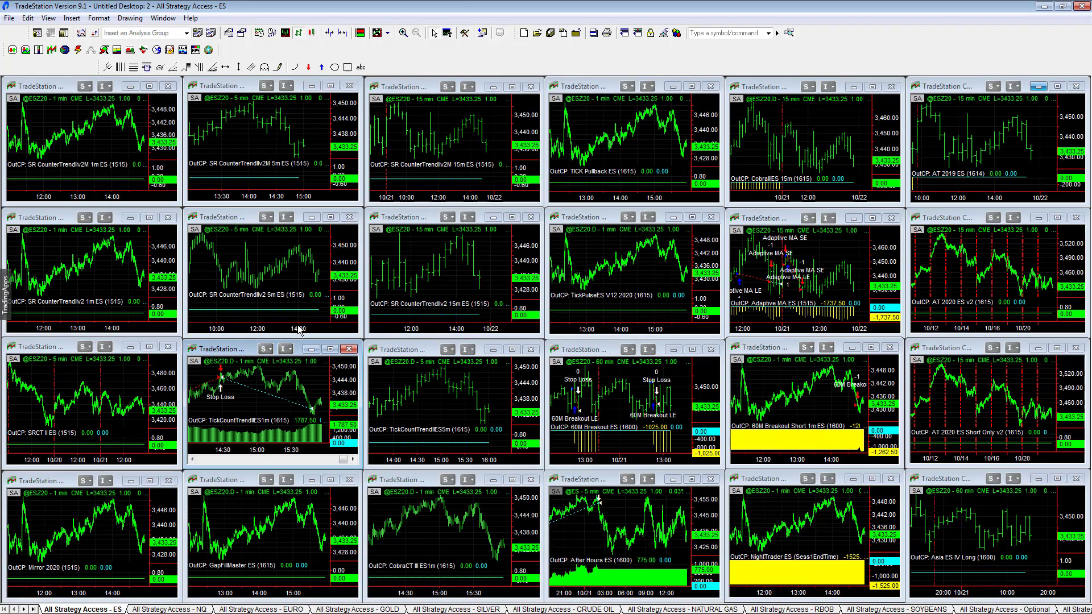
double_click(207, 350)
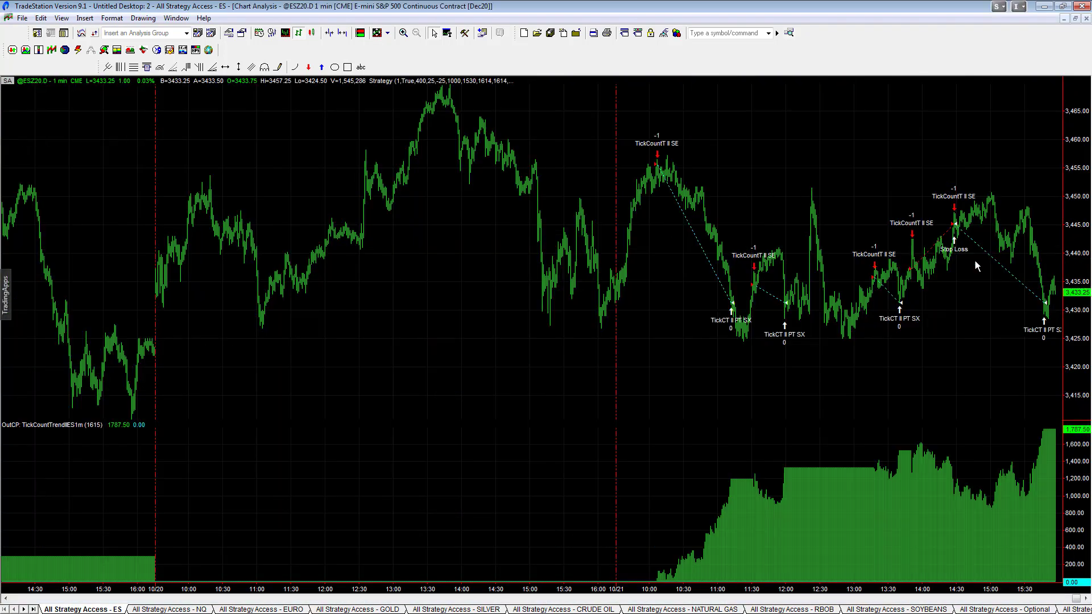
left_click(1075, 18)
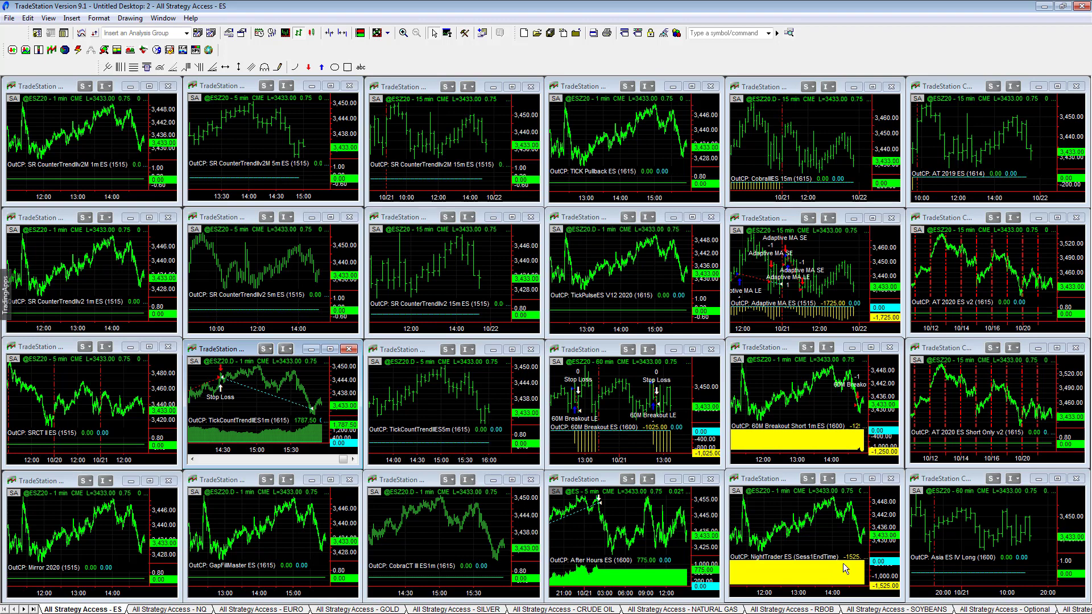
left_click(573, 484)
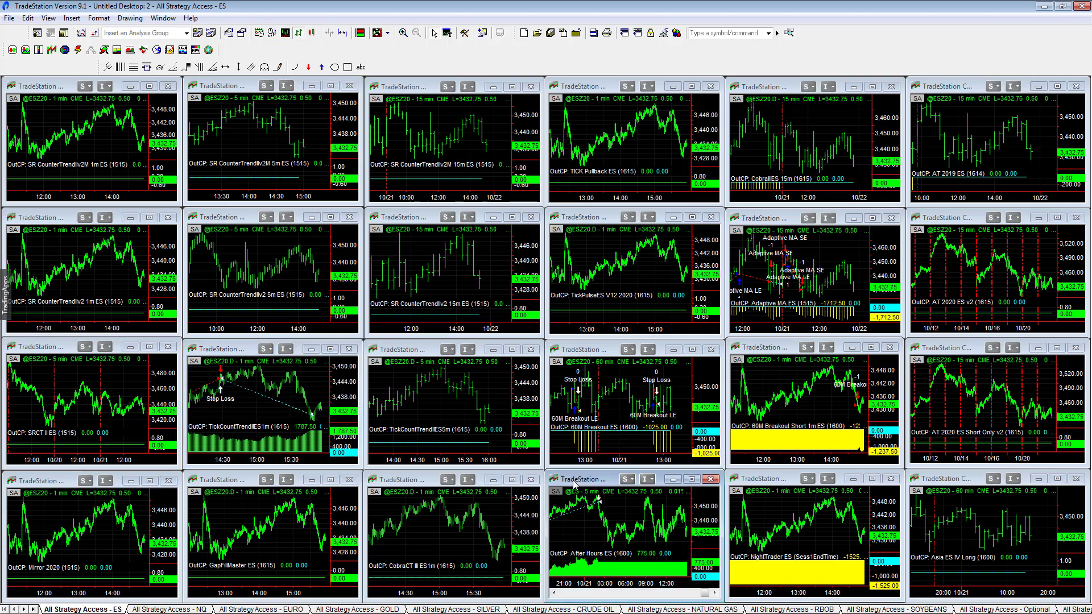
double_click(573, 484)
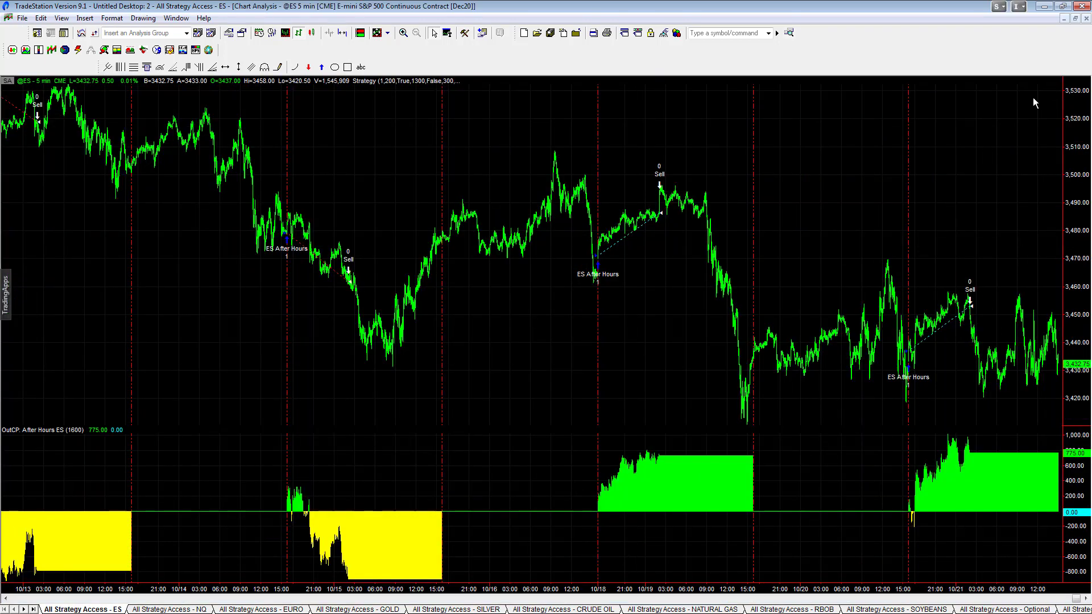
left_click(1075, 18)
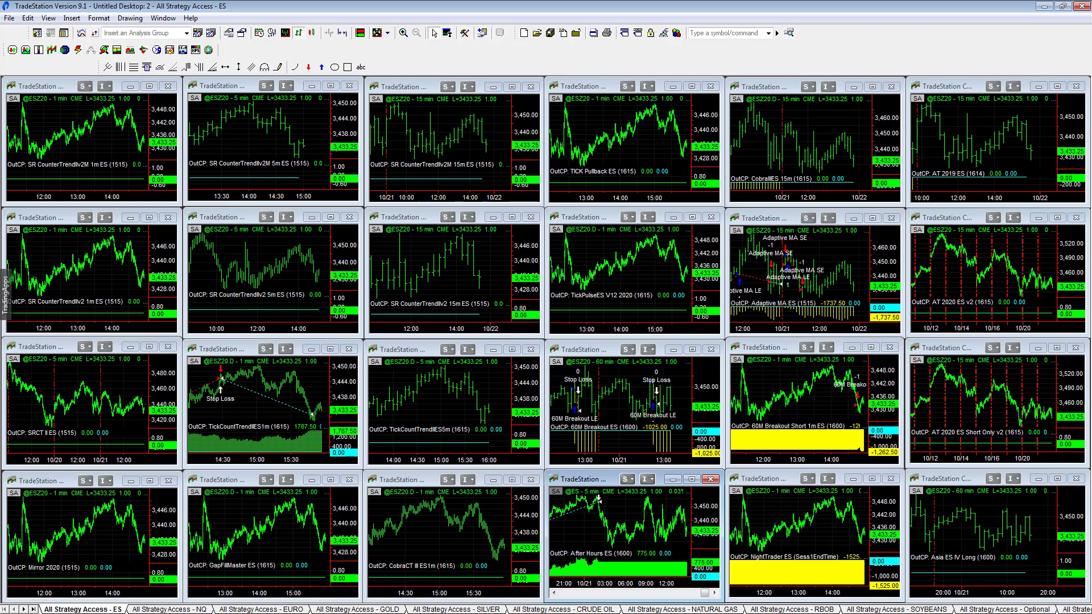
Select the After Hours and TickCountTrend charts, then maximize the 60 min ES chart.
left_click(632, 502)
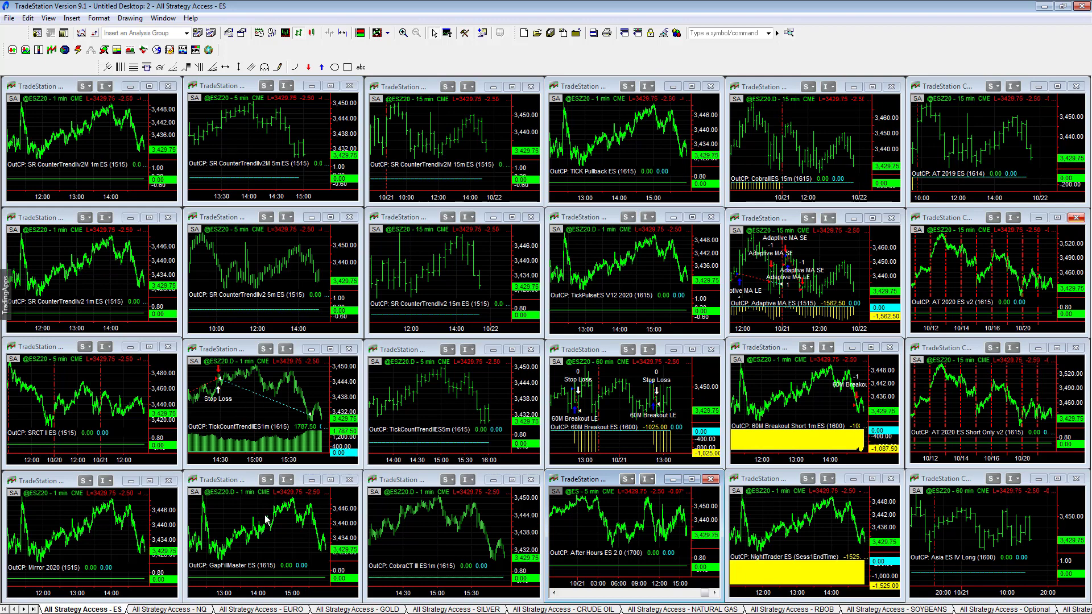
left_click(248, 420)
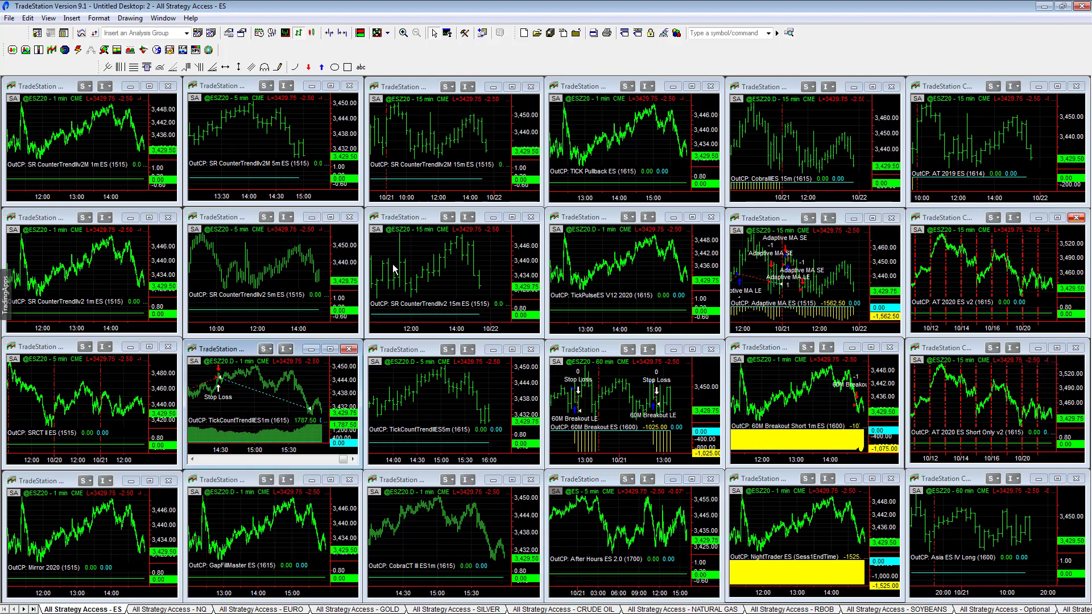
left_click(680, 392)
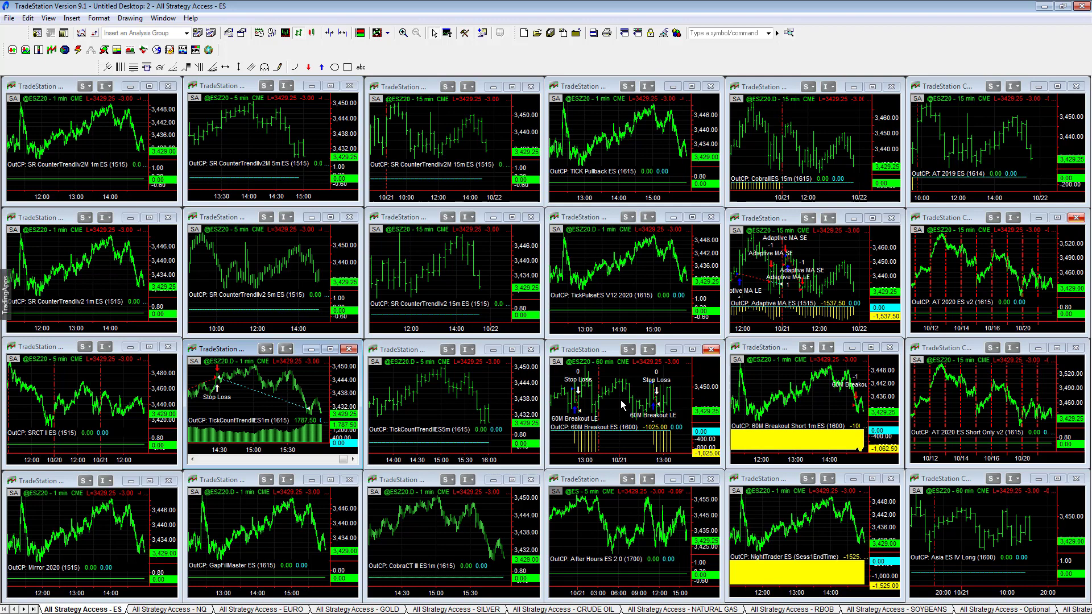
double_click(606, 354)
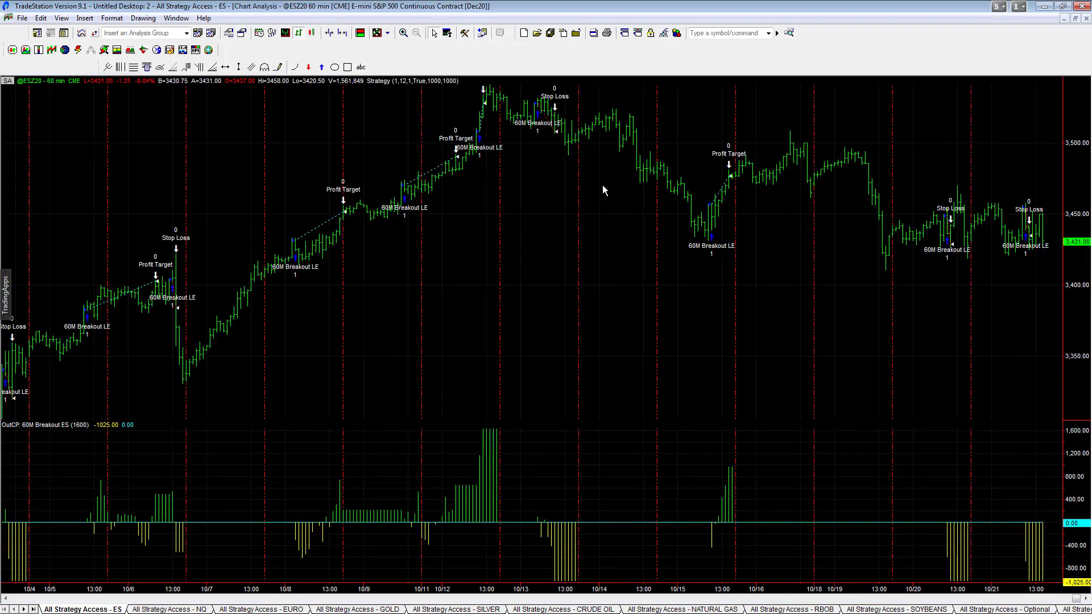
Toggle the crosshair on and off, then restore the chart into the 24-chart ES grid.
middle_click(333, 329)
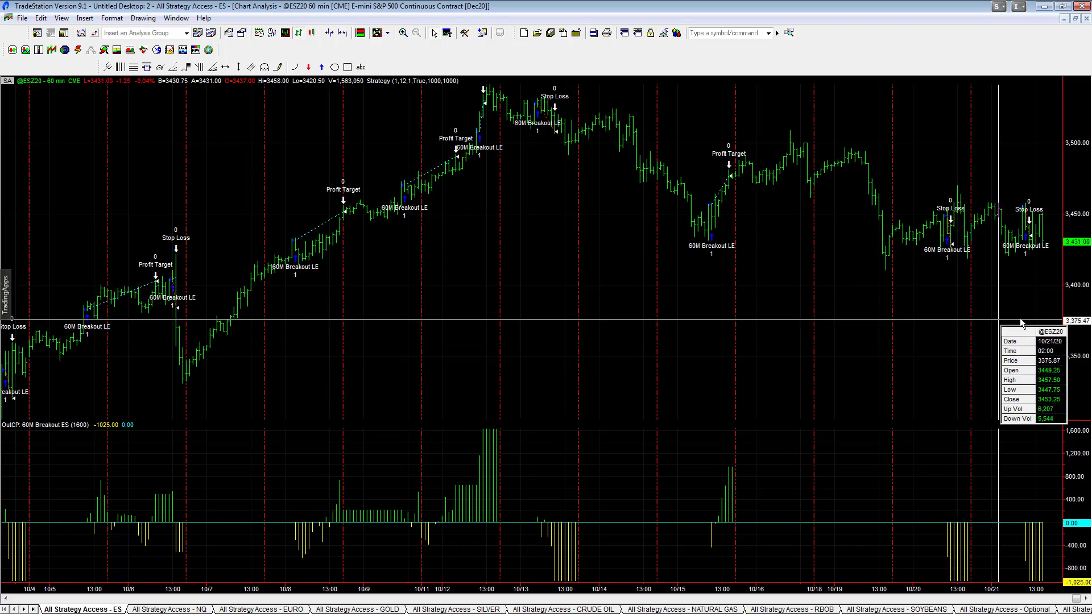
middle_click(901, 353)
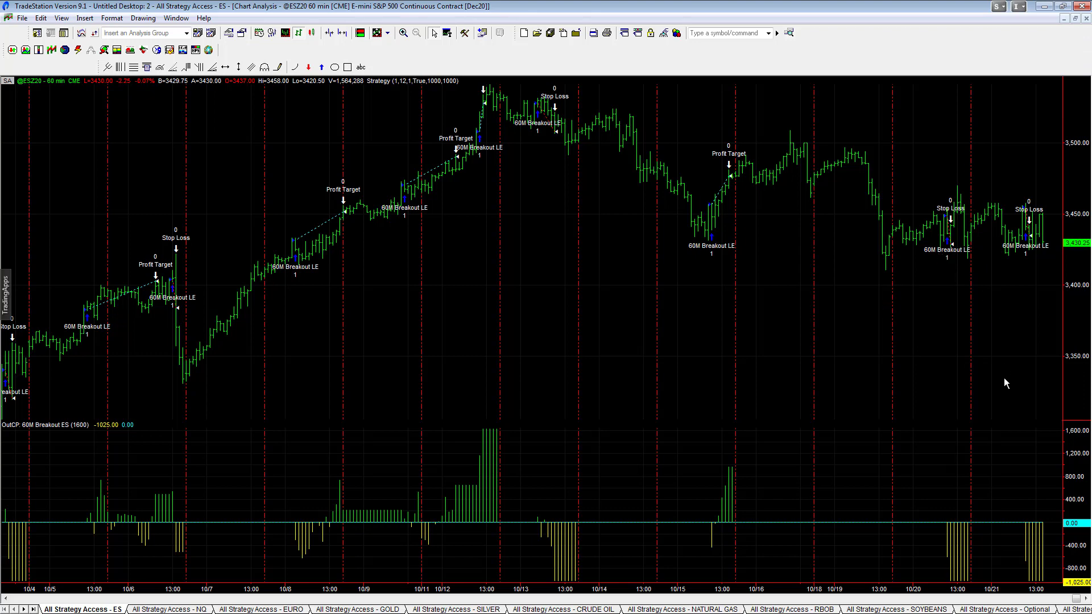
left_click(1076, 19)
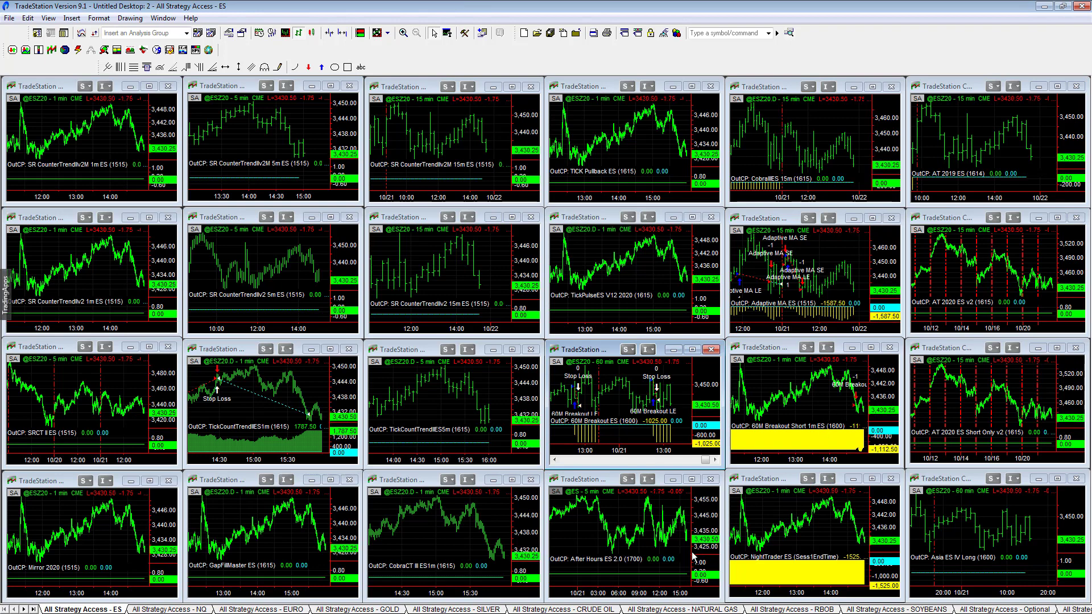
Maximize the NightTrader ES chart and show its performance report's equity curve graph.
left_click(771, 483)
double_click(771, 483)
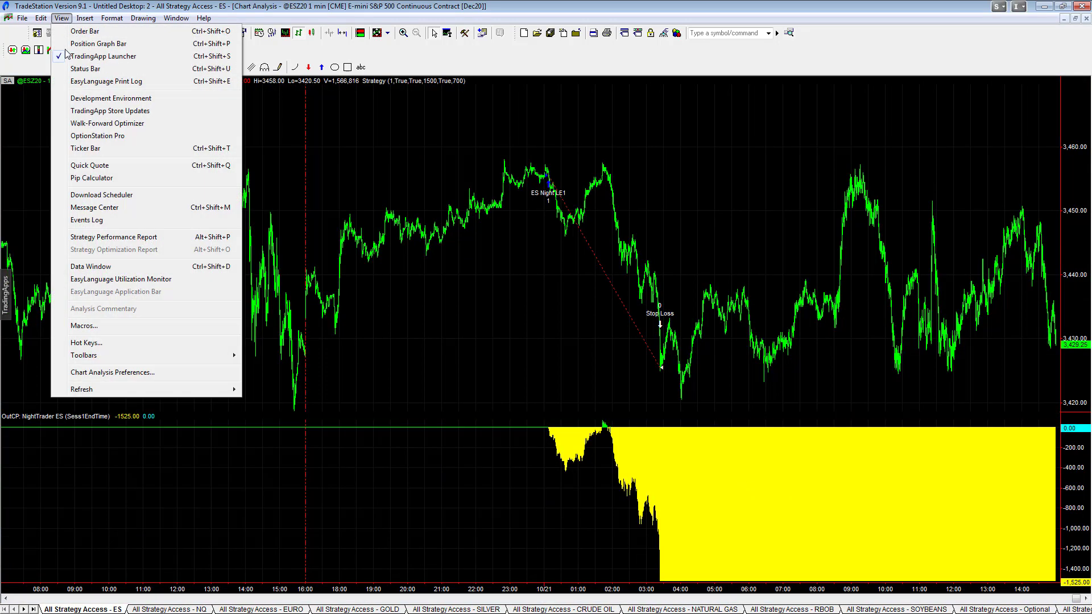
left_click(148, 236)
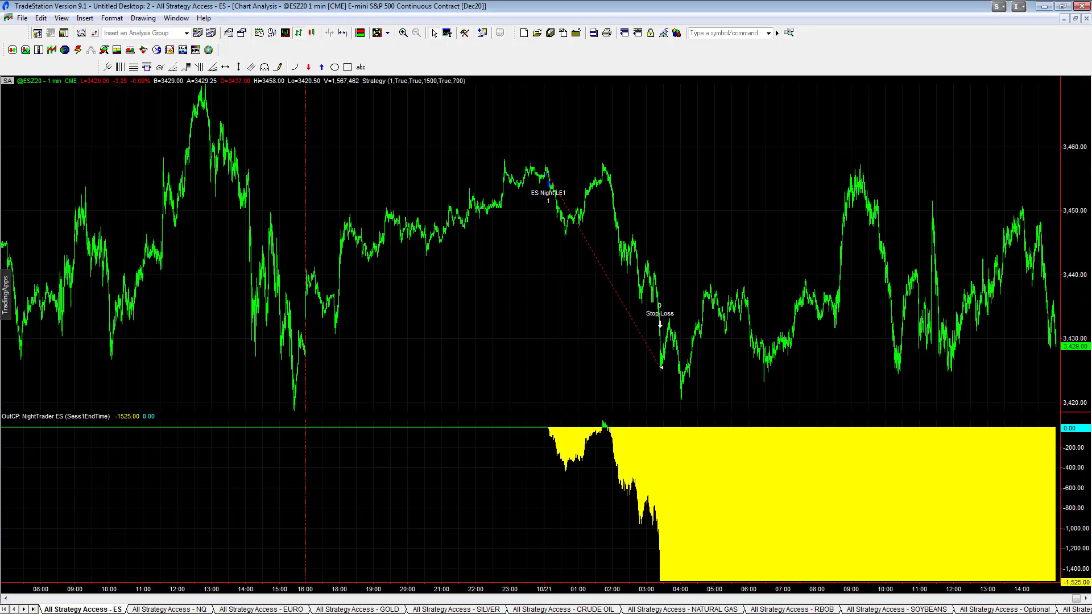
left_click_drag(596, 135, 609, 129)
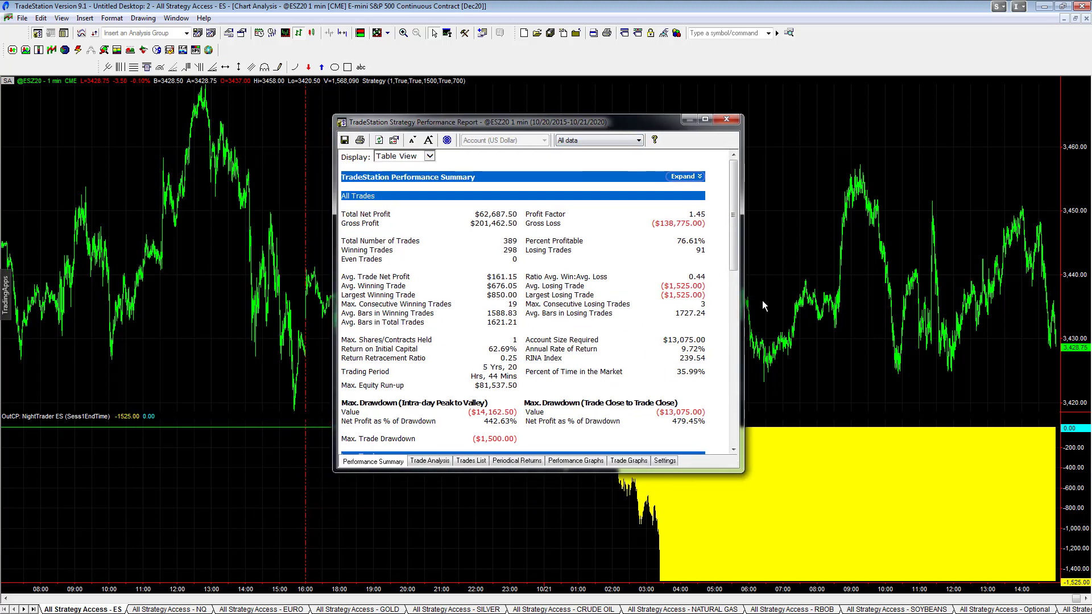
left_click(567, 465)
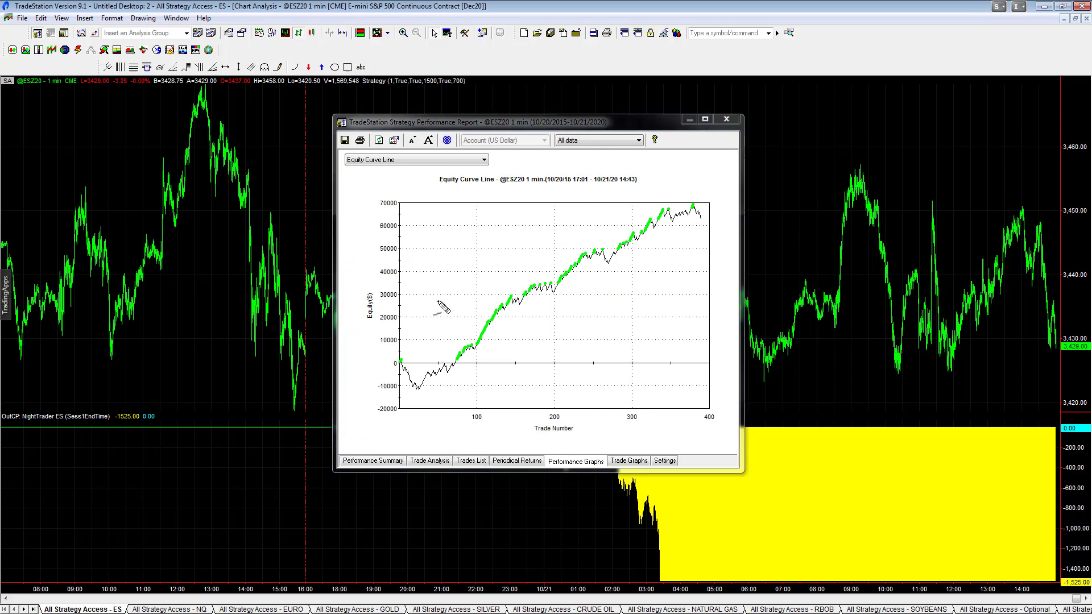
left_click_drag(417, 400, 710, 219)
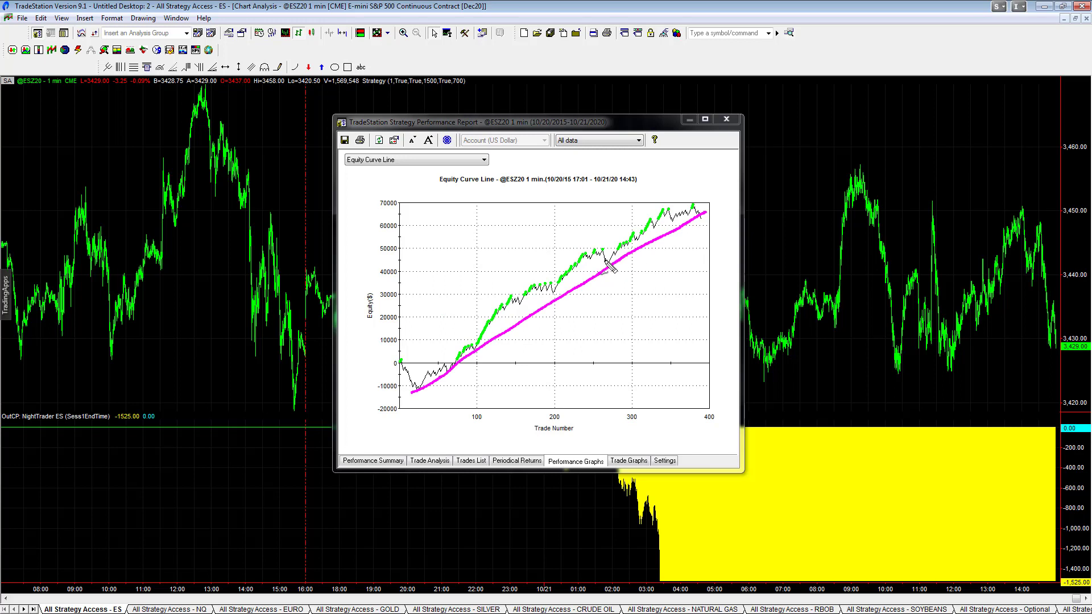
left_click_drag(604, 262, 616, 262)
left_click_drag(702, 219, 712, 213)
mouse_move(431, 389)
left_mouse_down()
mouse_move(413, 405)
mouse_move(416, 397)
left_mouse_up()
left_click_drag(708, 217, 728, 181)
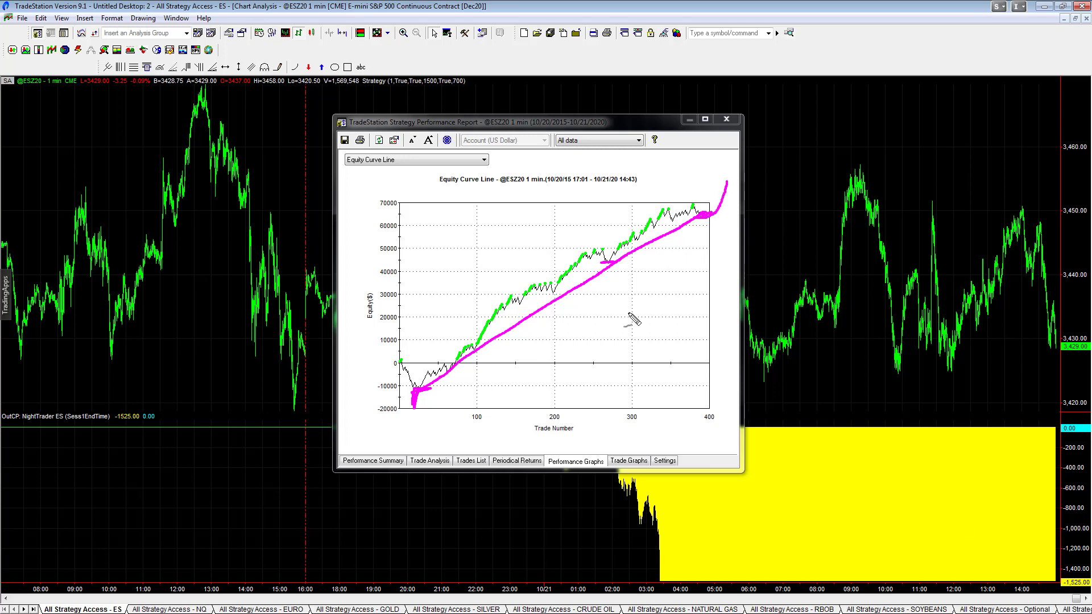
key("Escape")
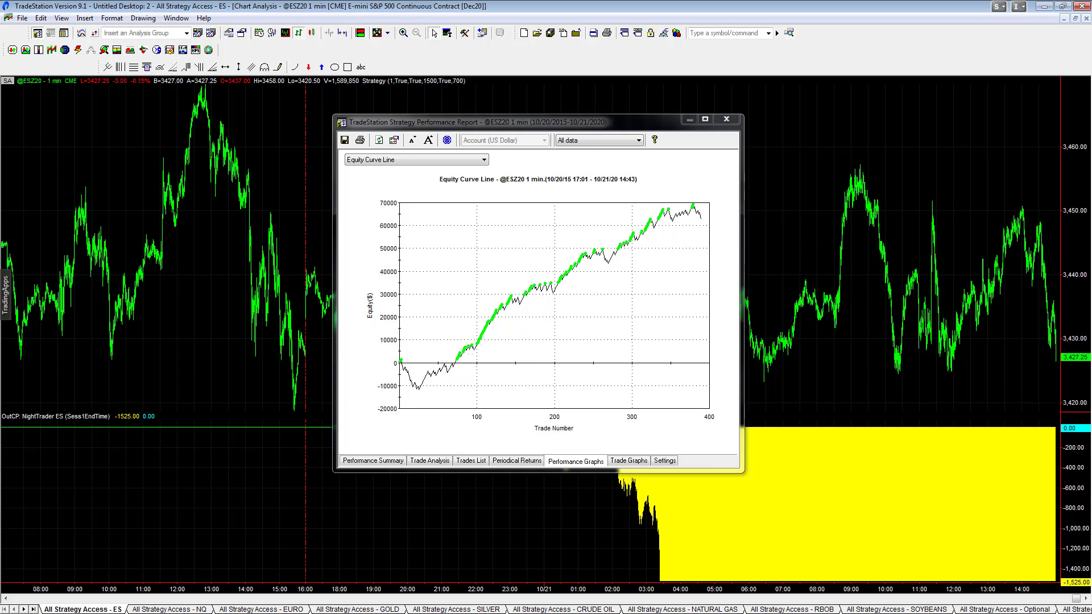
Return to the Performance Summary, move the NightTrader ES report up-left, and close it.
left_click(364, 461)
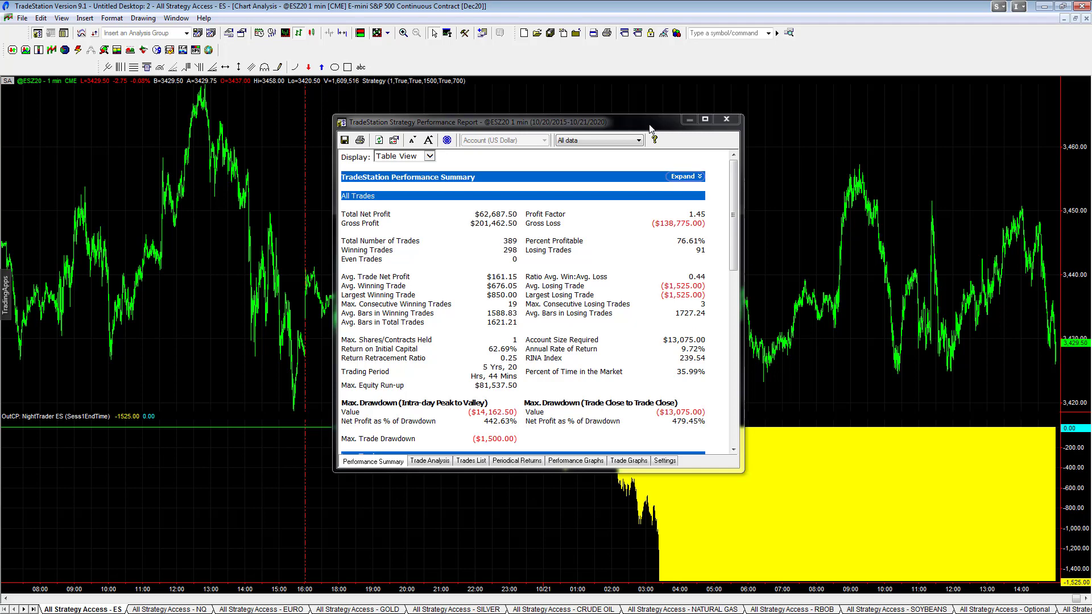
left_click_drag(598, 123, 409, 113)
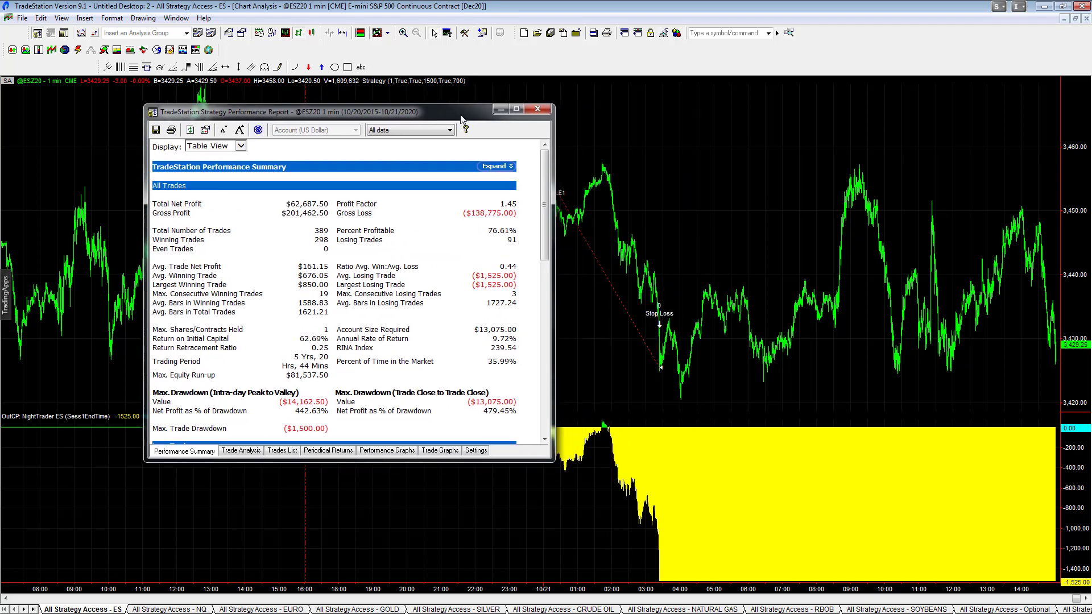
left_click(538, 111)
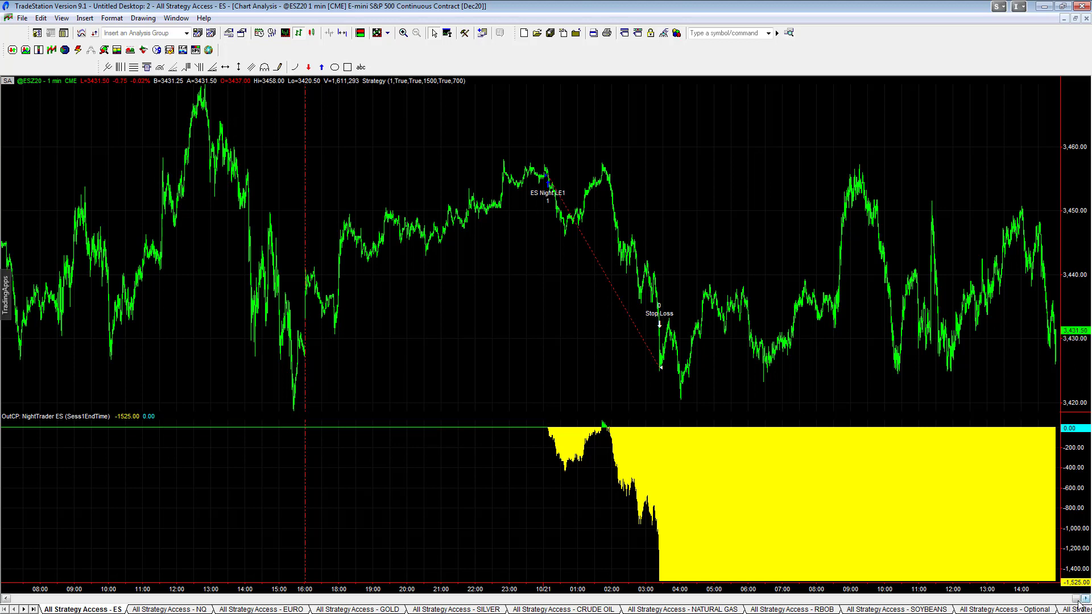
Restore the NightTrader ES chart into the ES grid and reselect its window.
left_click(1075, 18)
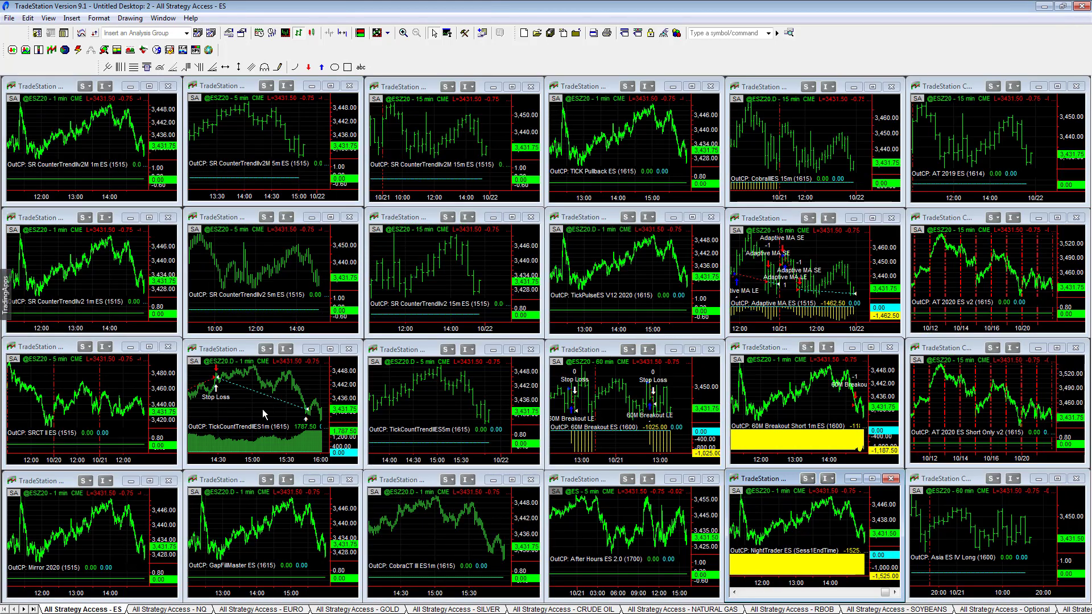
left_click(764, 487)
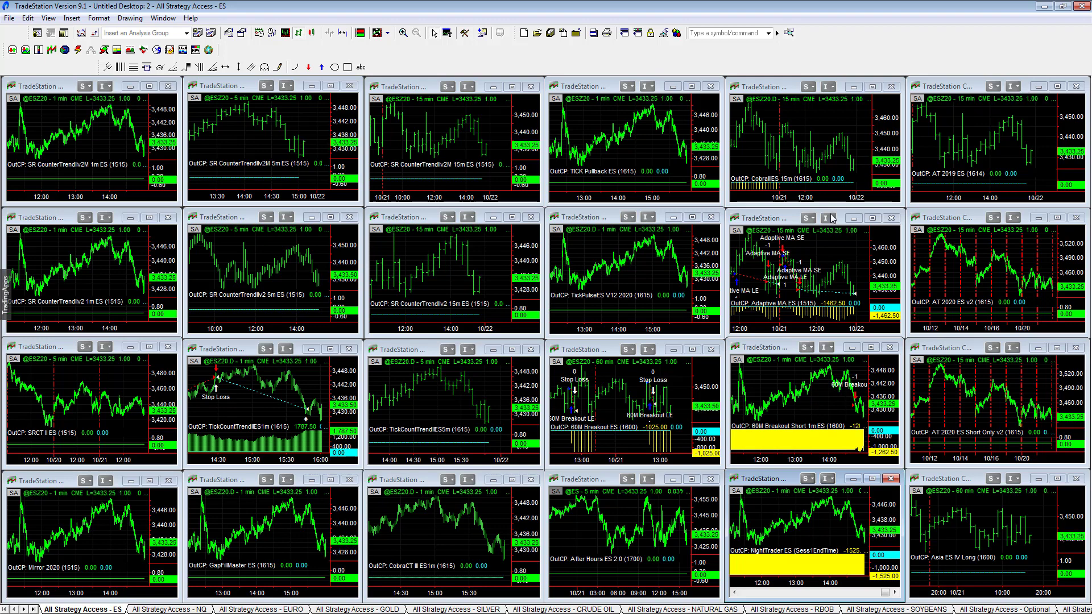
Maximize the Adaptive MA ES 15-min chart, widen bar spacing three times, and toggle the crosshair readout.
double_click(758, 222)
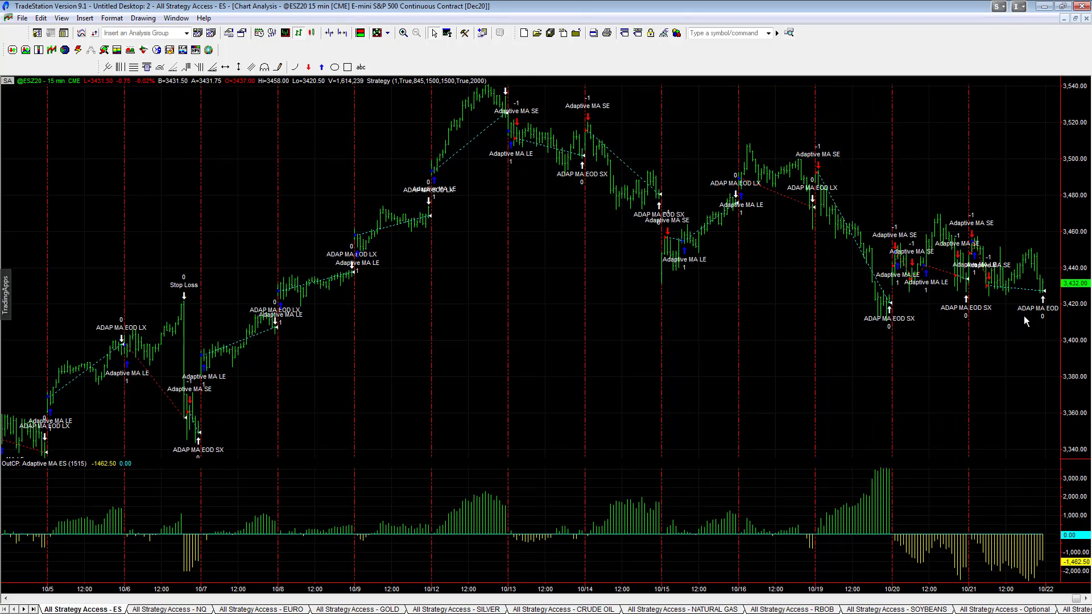
left_click(341, 33)
left_click(342, 33)
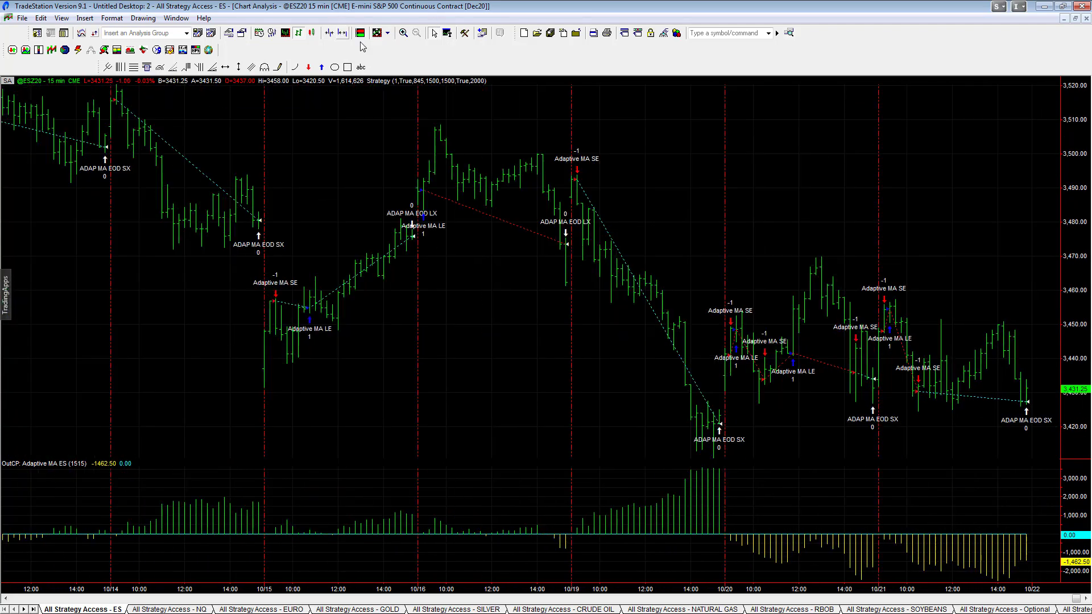
left_click(918, 426)
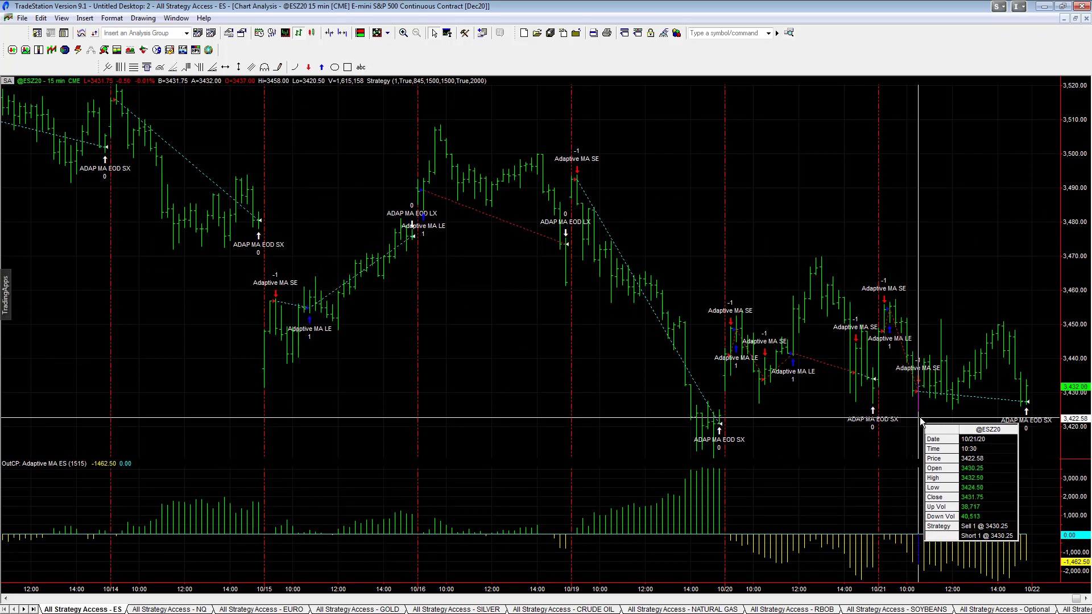
left_click(921, 420)
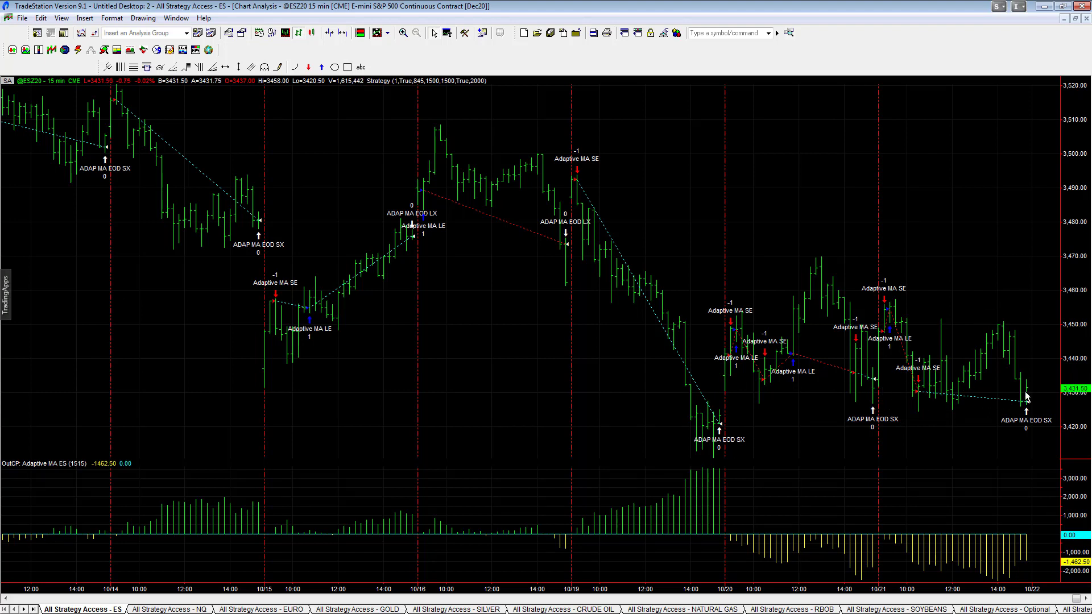
left_click(903, 401)
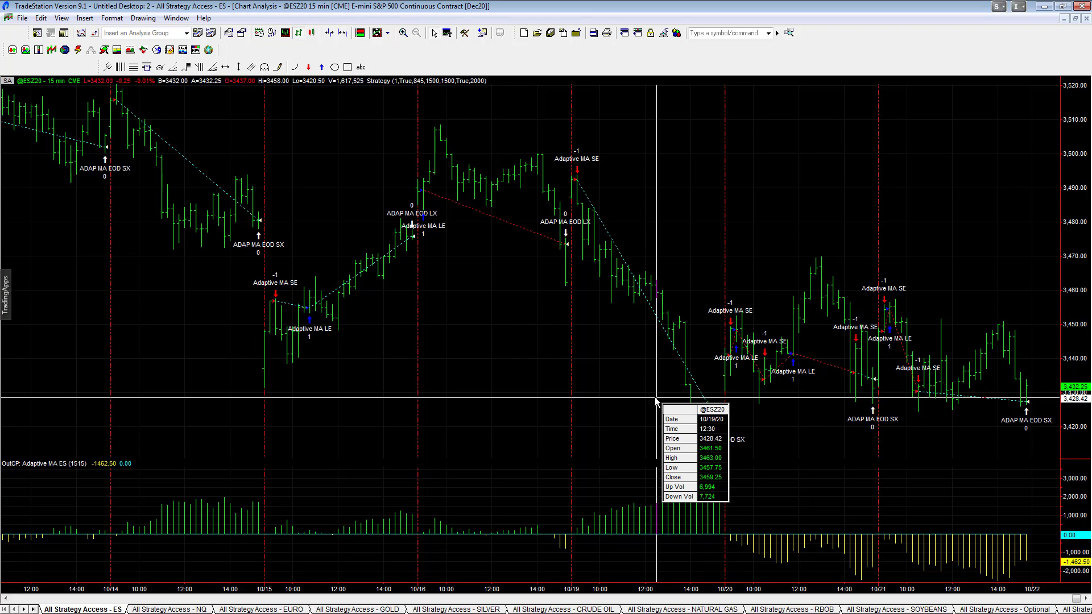
Maximize the 60M Breakout Short 1m ES chart from the grid and read its bar values.
left_click(1074, 20)
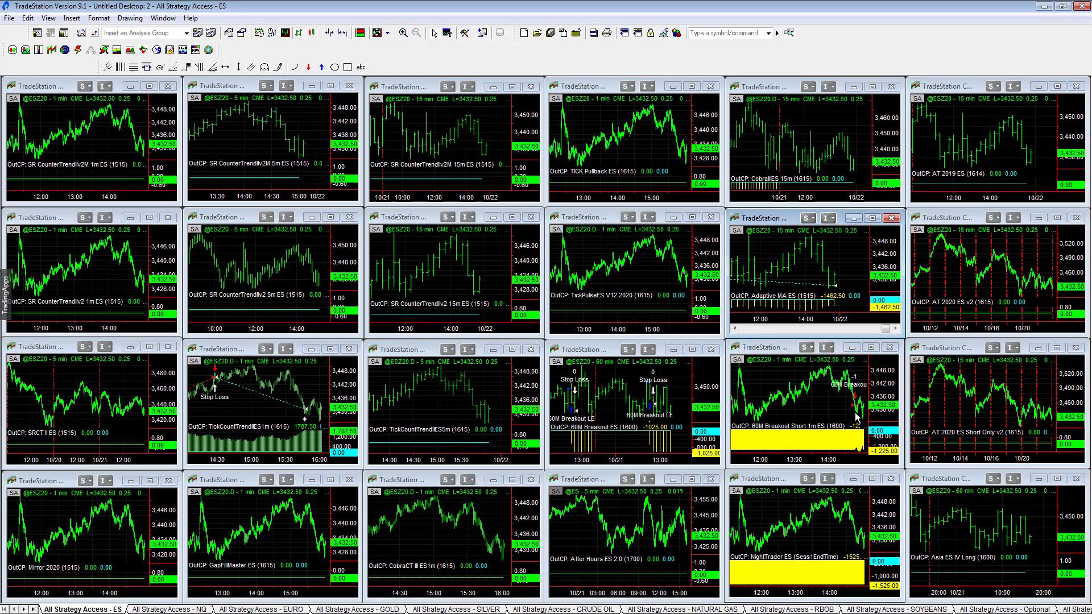
left_click(837, 401)
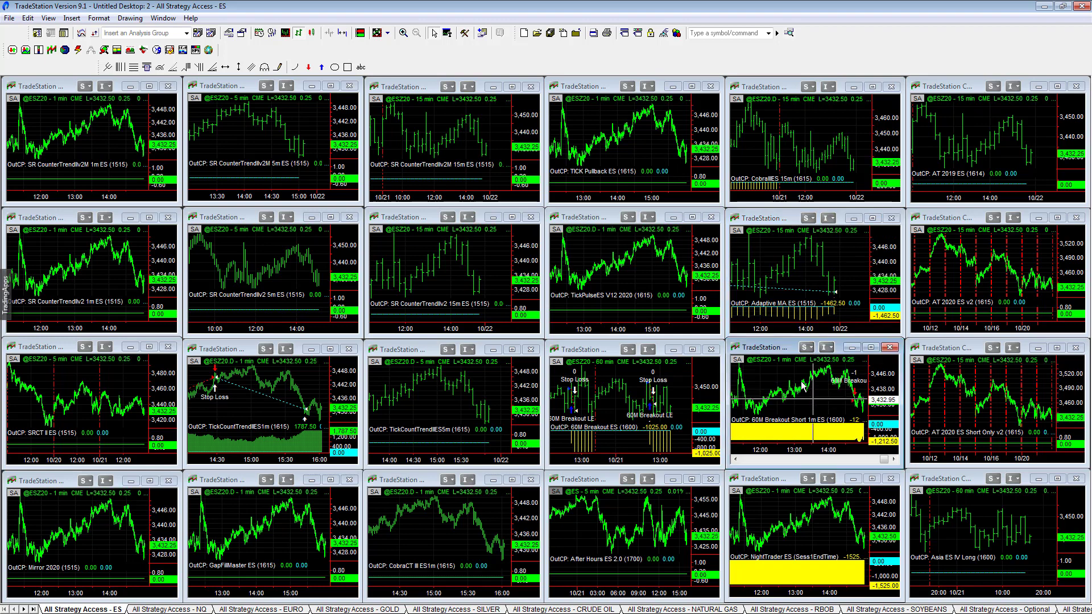
double_click(766, 350)
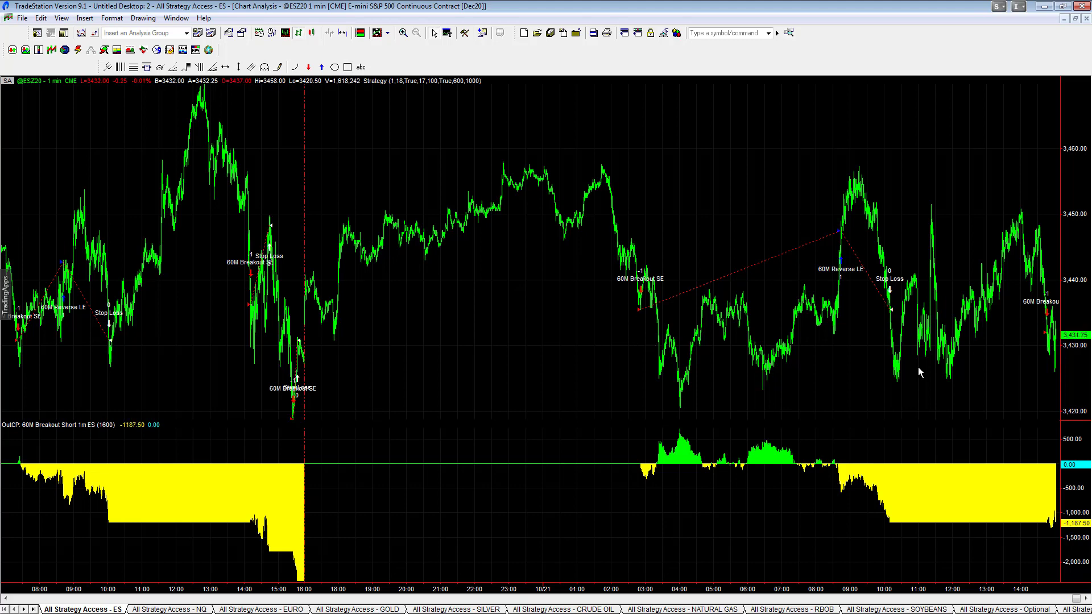
left_click_drag(754, 293, 768, 332)
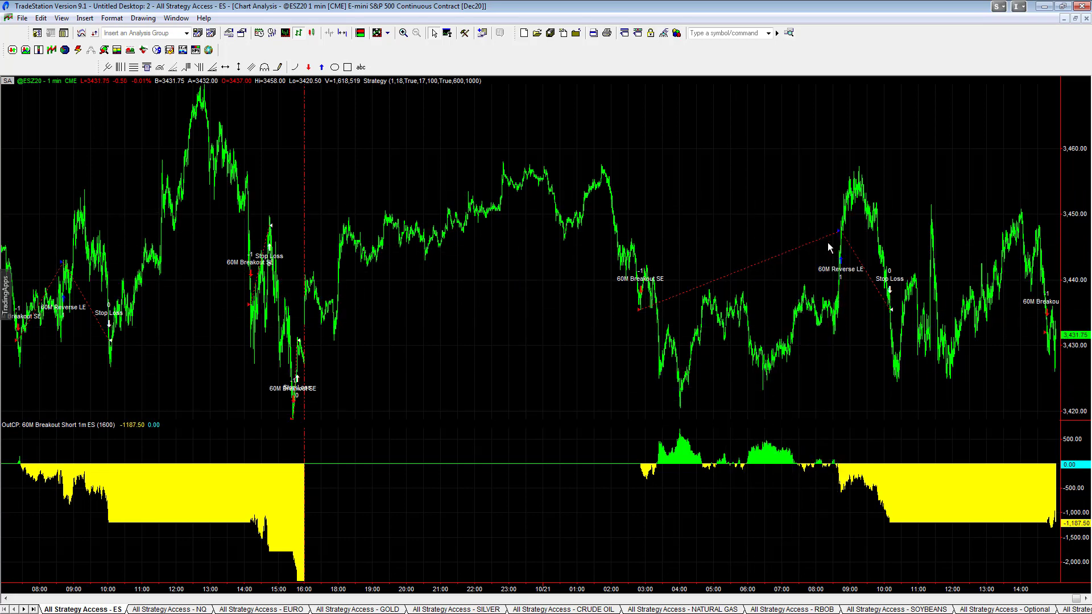
left_click(1076, 20)
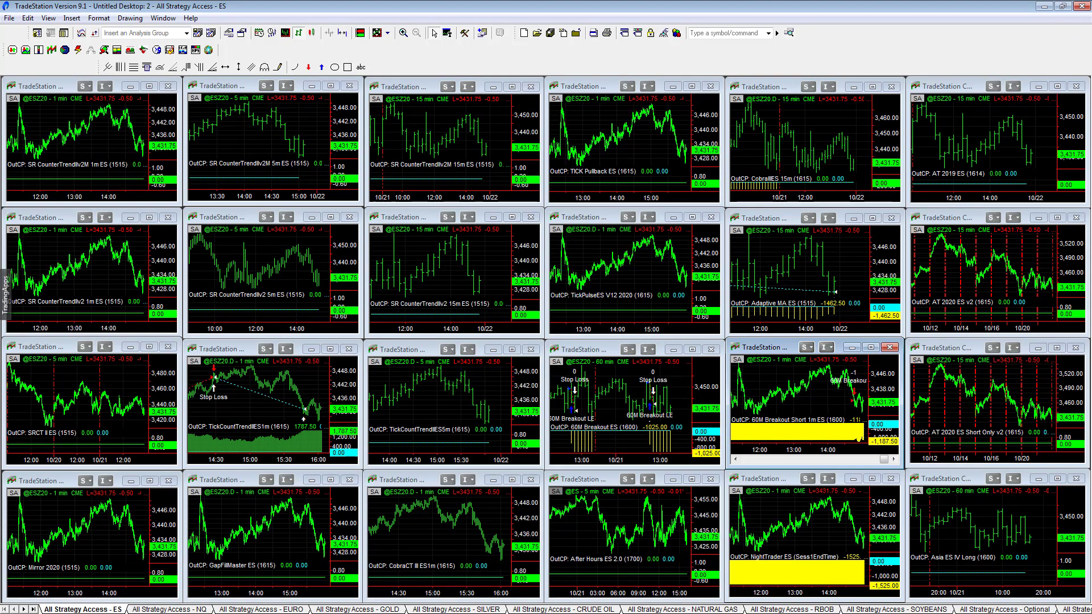
left_click(852, 518)
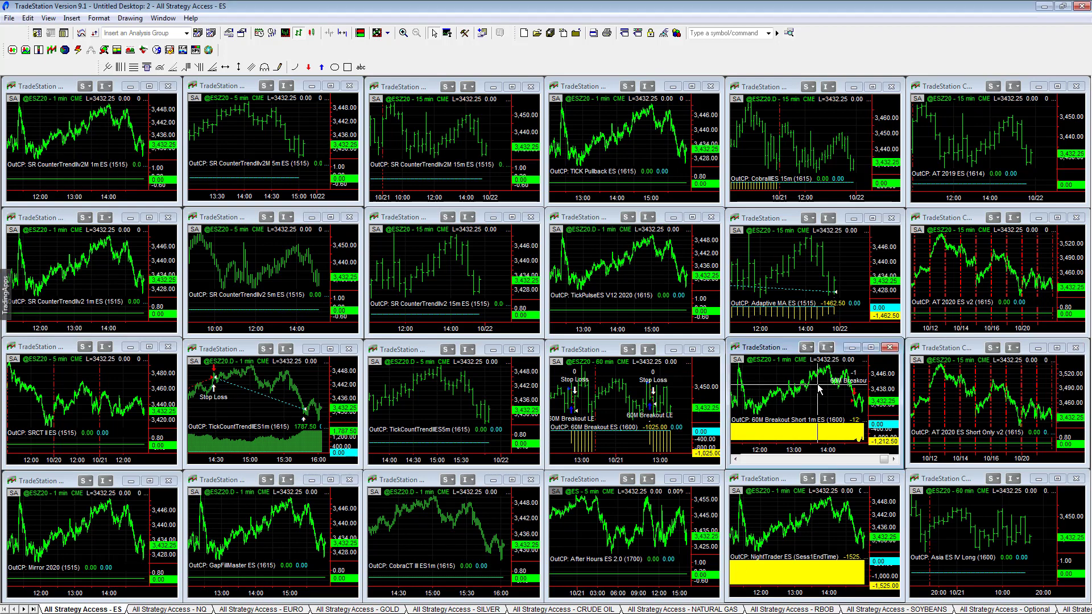
left_click(790, 583)
left_click(635, 451)
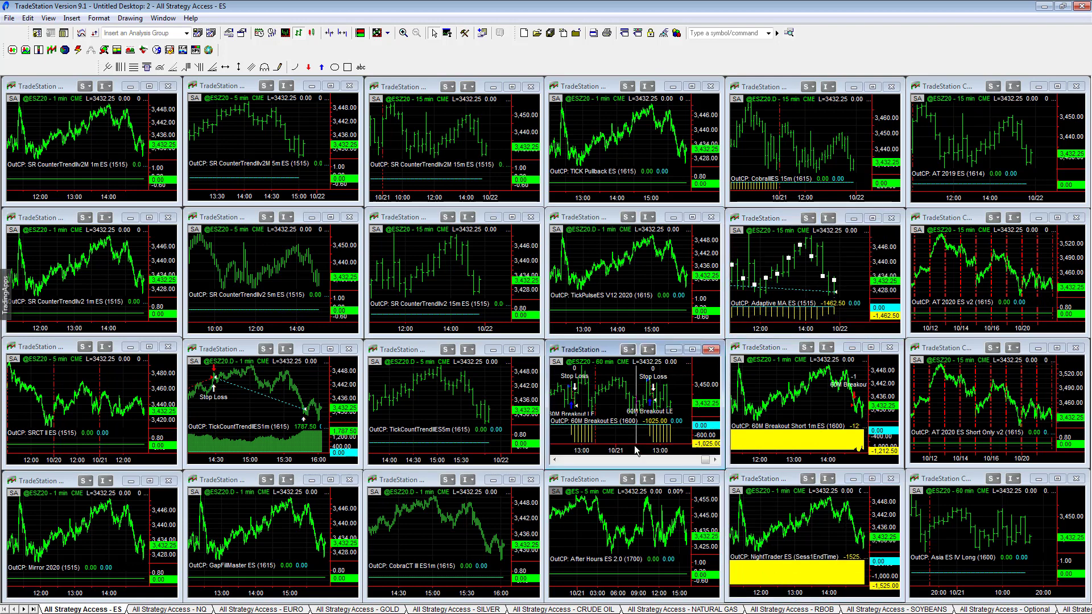
left_click(310, 397)
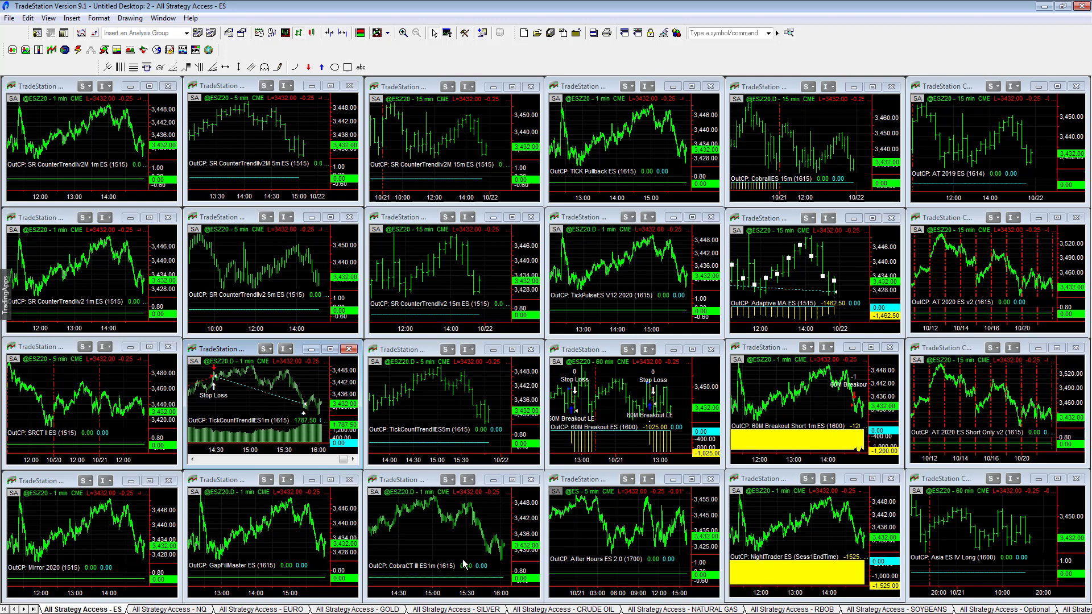
Check the NQ 60-min breakout and TickPulseNQ charts, then switch to the EURO workspace.
left_click(169, 609)
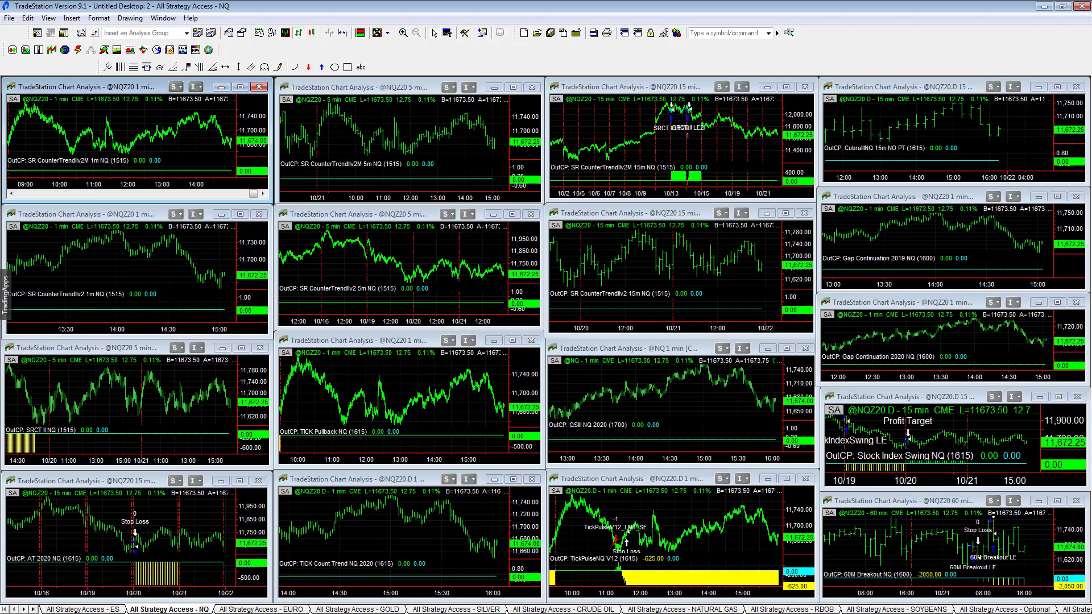
left_click(1051, 537)
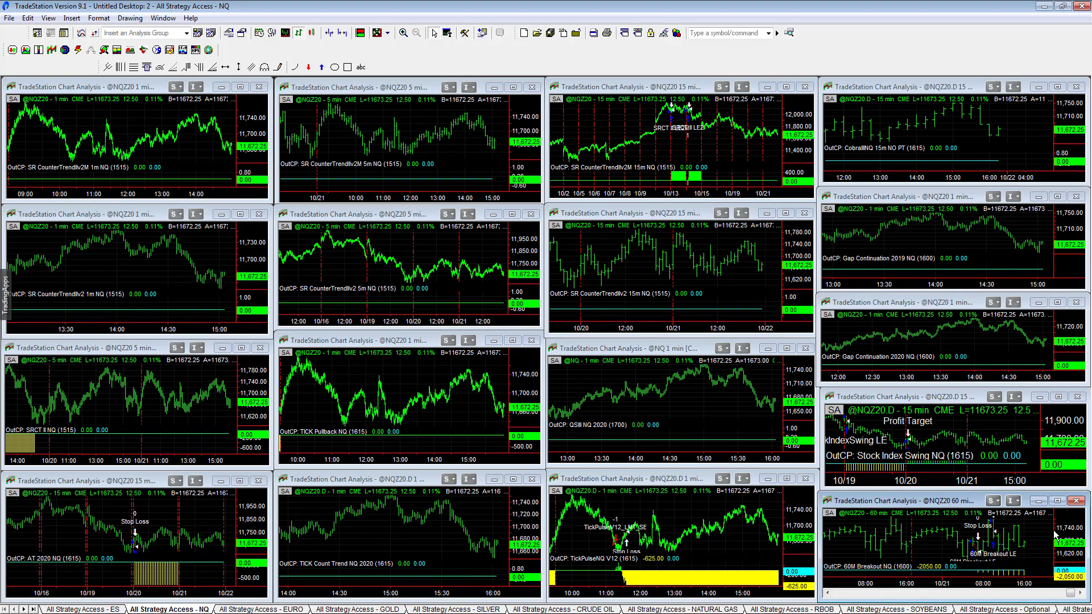
left_click(731, 546)
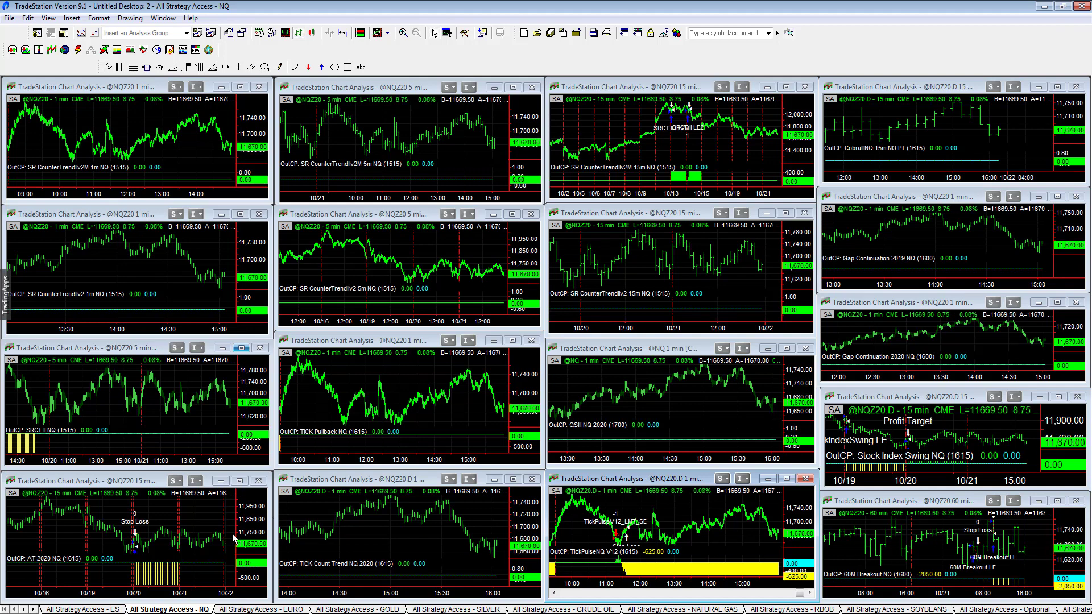
left_click(889, 538)
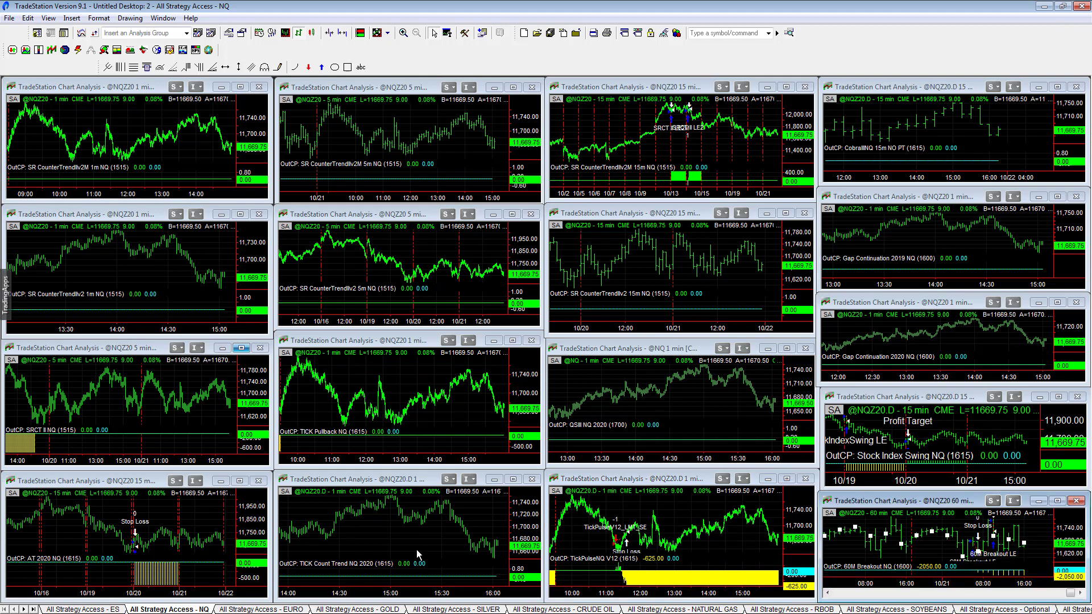
left_click(257, 610)
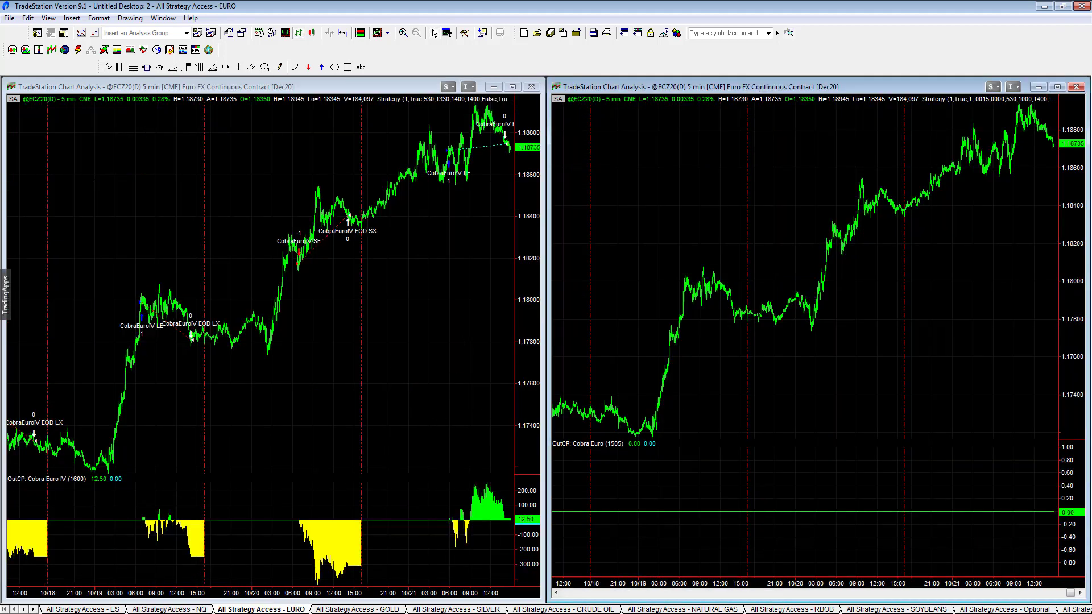
Inspect the Asia Gold IV Long and Short charts with a crosshair readout, then go through Silver to Crude Oil.
left_click(358, 609)
key("ctrl+r")
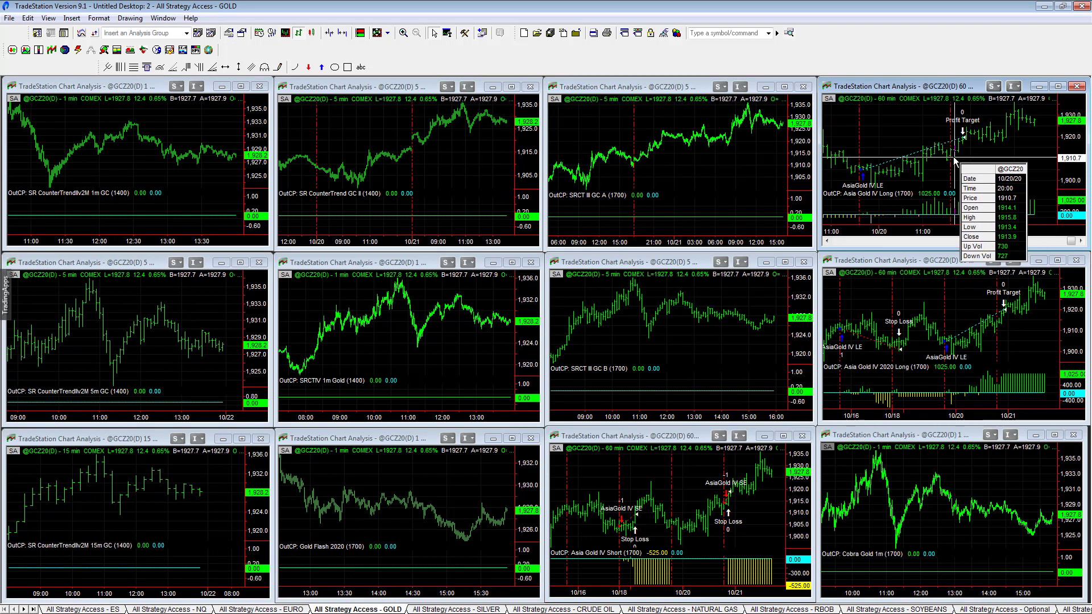
left_click(956, 322)
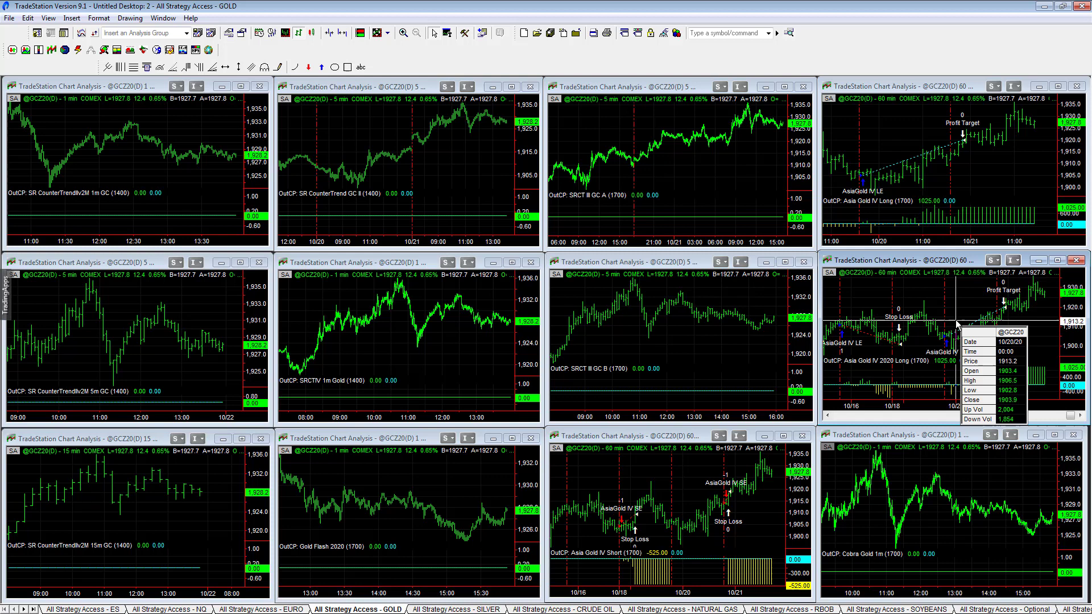
left_click(735, 524)
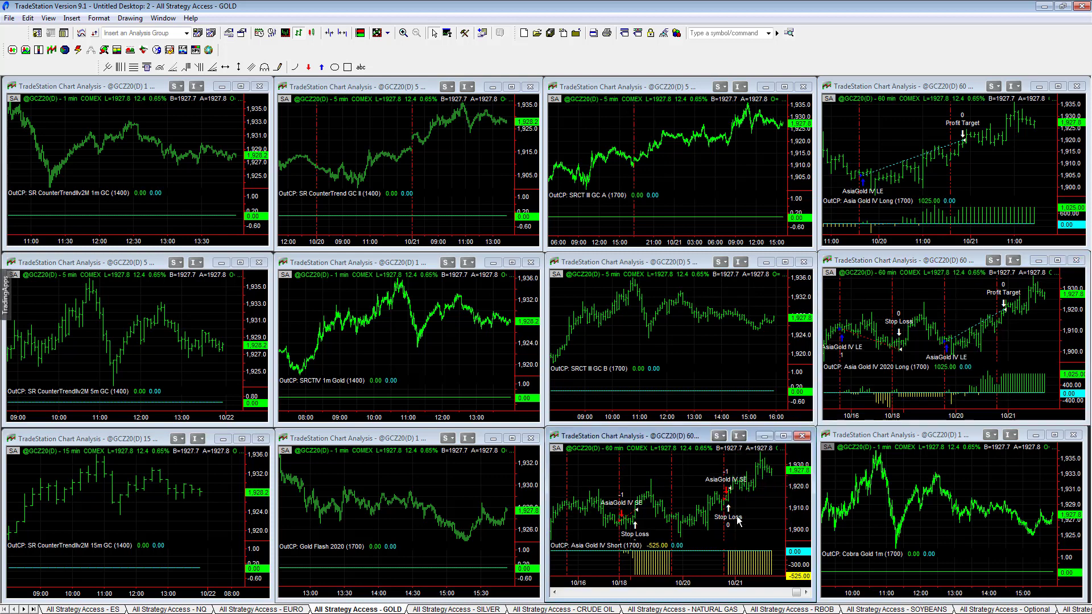
left_click(490, 610)
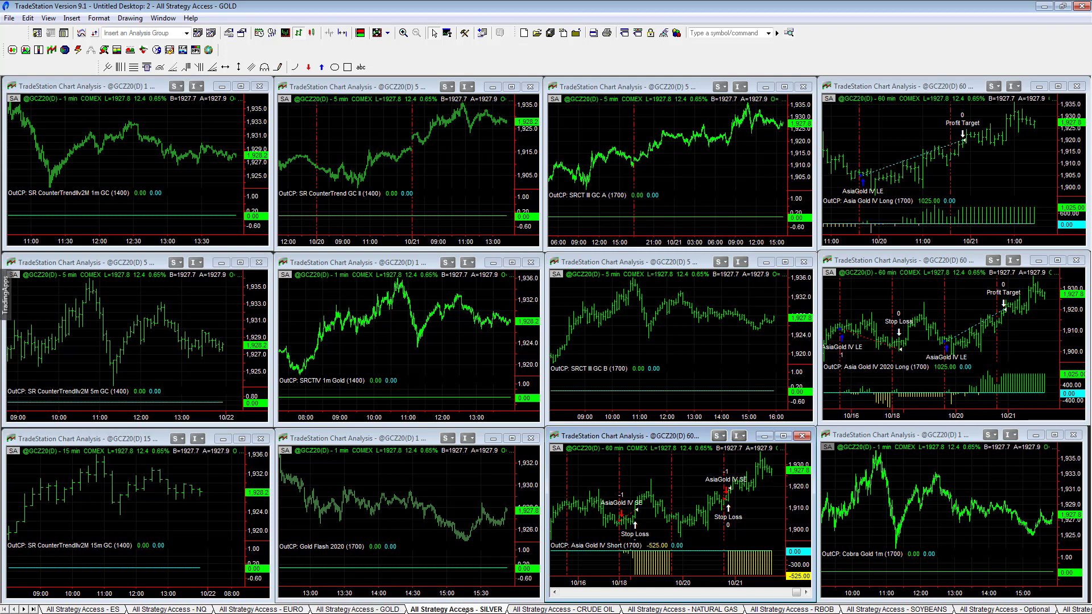
left_click(576, 607)
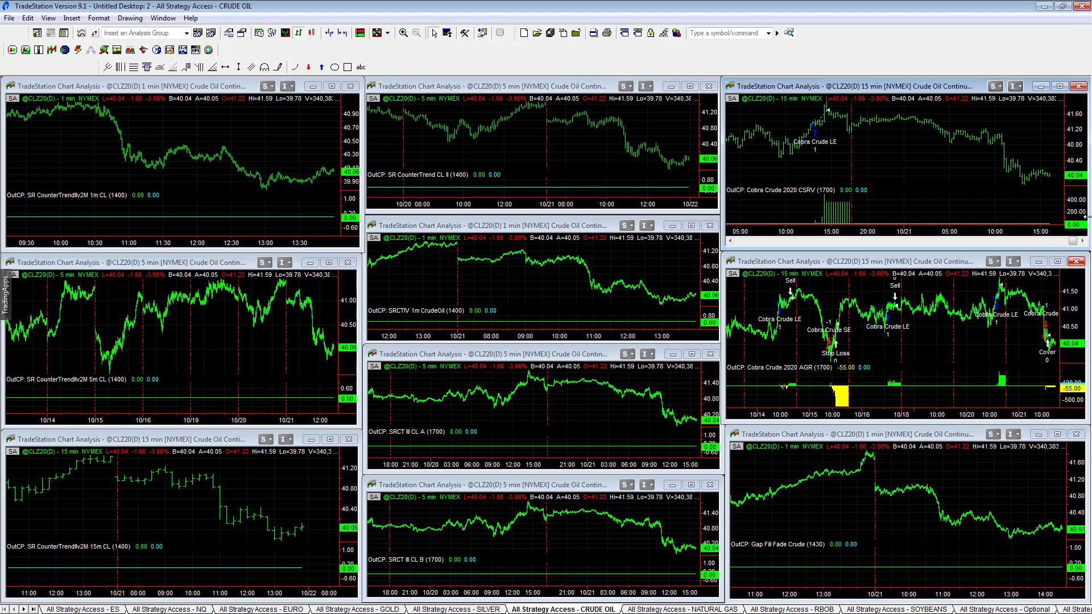
Check the 1-min Natural Gas chart, then the RBOB and Soybeans workspaces.
left_click(669, 609)
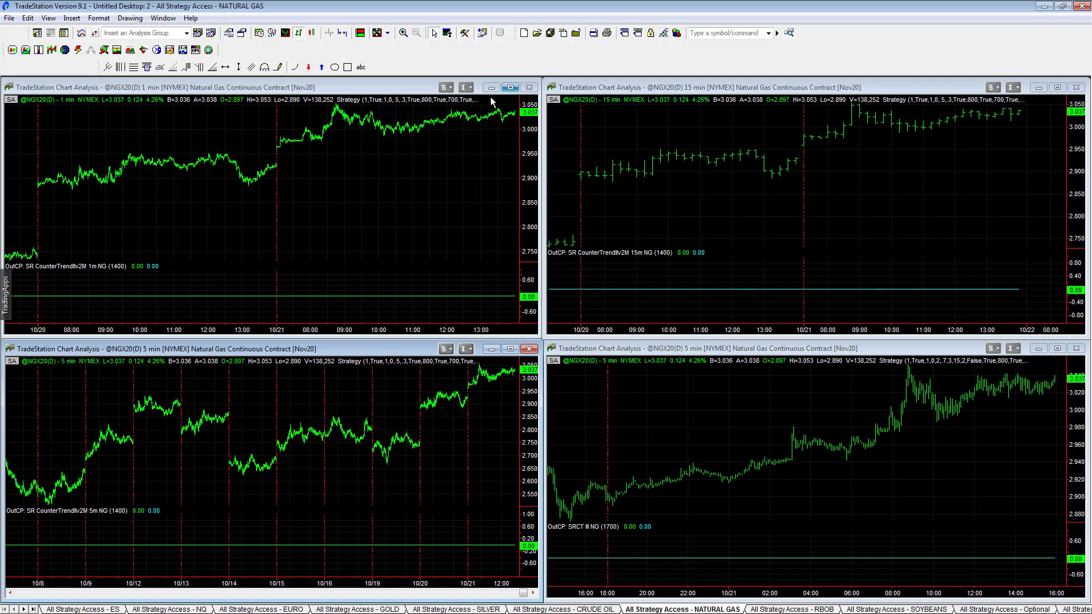
left_click(471, 271)
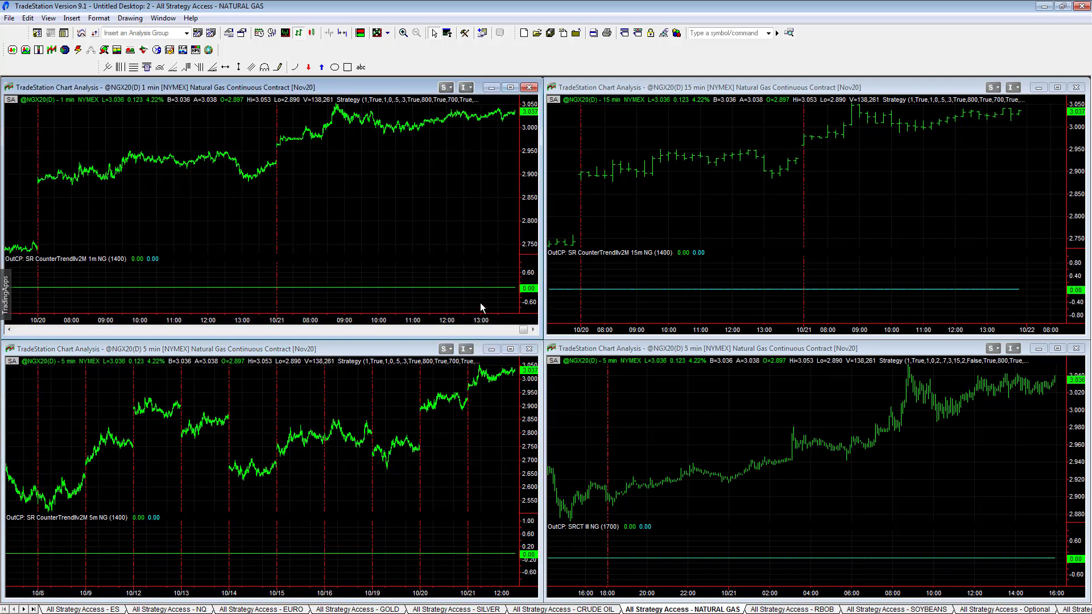
left_click(792, 609)
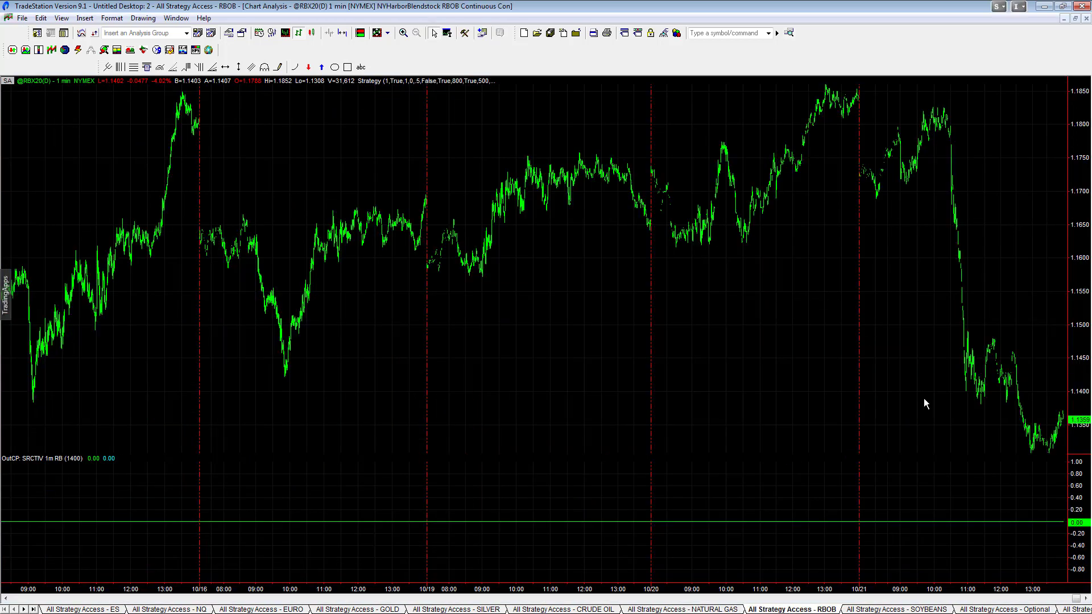
left_click(904, 610)
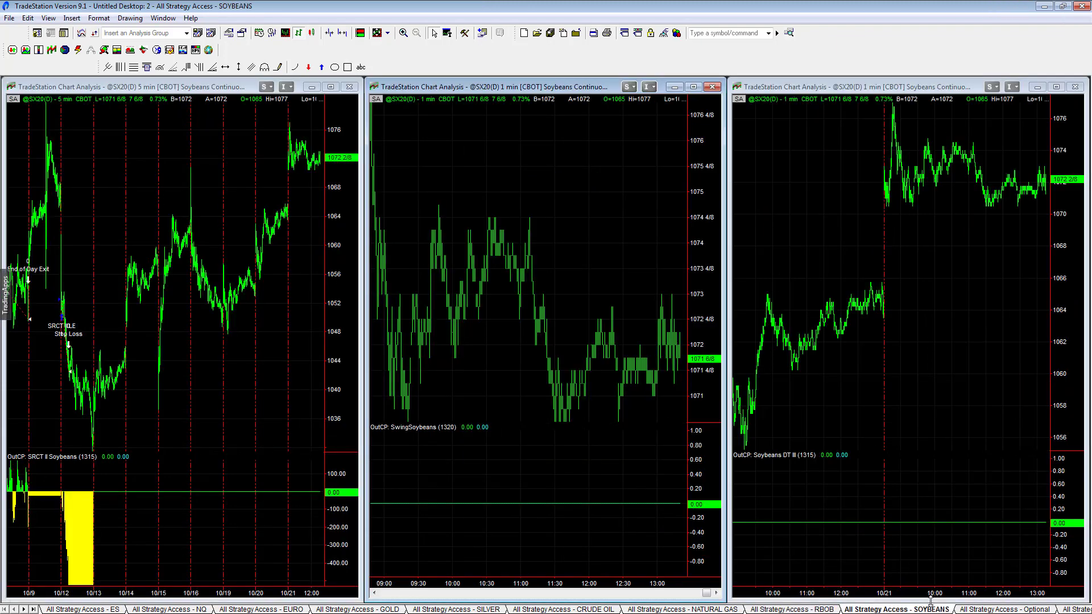
Step back through RBOB, Natural Gas, Crude Oil, Silver, Gold and Euro to the NQ workspace.
left_click(798, 609)
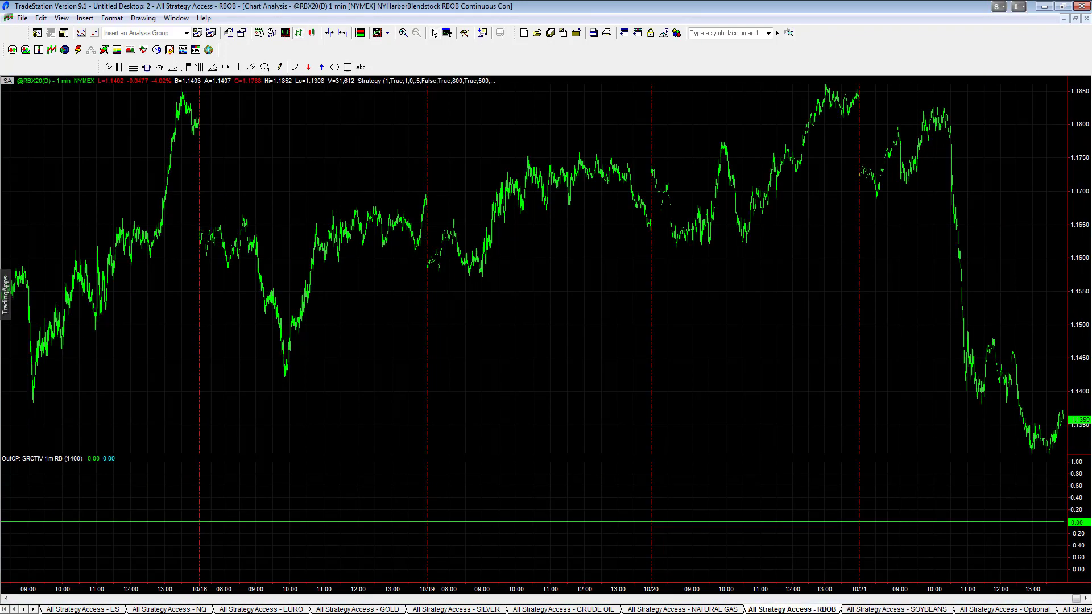
left_click(703, 609)
left_click(592, 610)
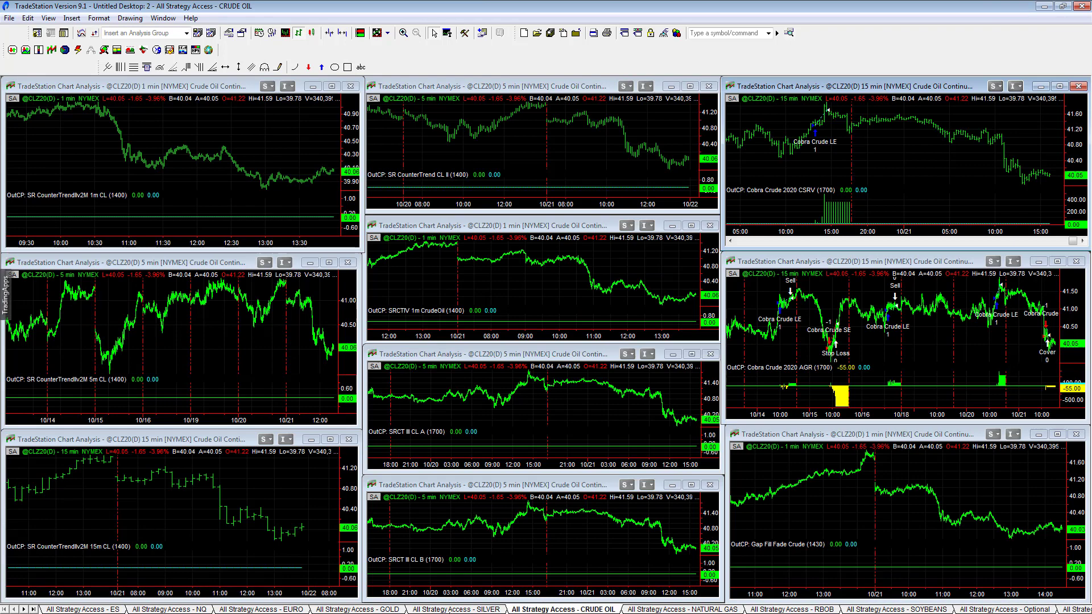
left_click(431, 609)
left_click(358, 609)
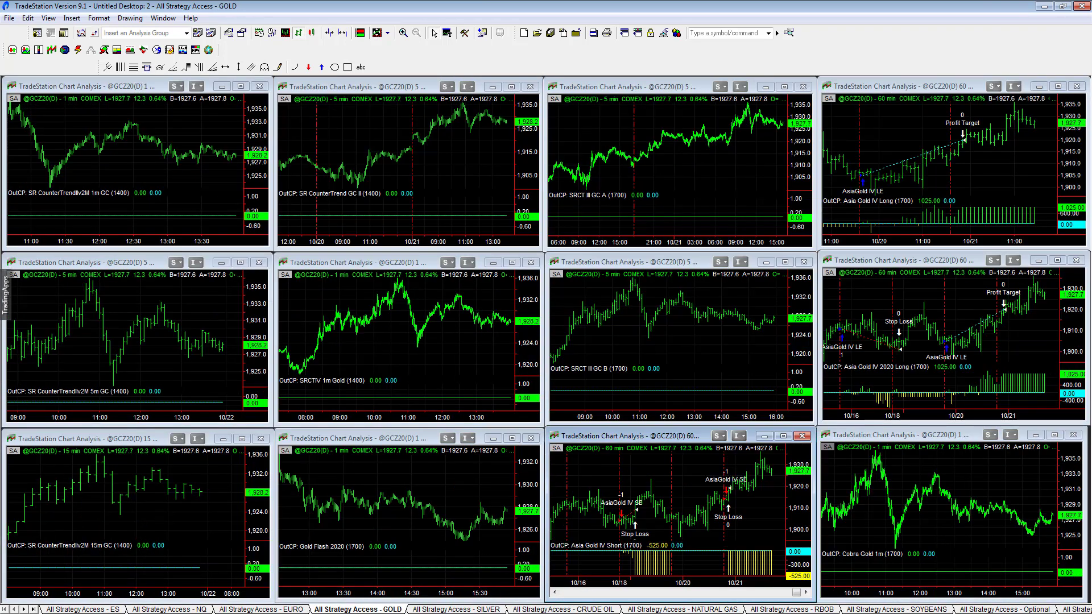
left_click(293, 609)
left_click(169, 609)
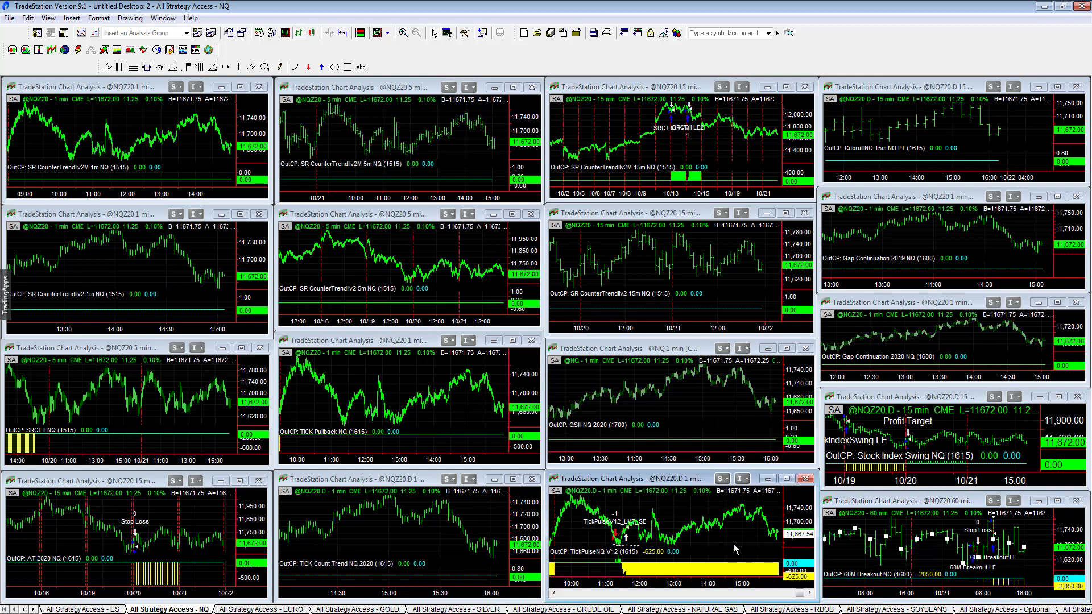
Return to All Strategy Access – ES and focus the 60M Breakout Short and TickCountTrendlineES1m charts.
left_click(83, 609)
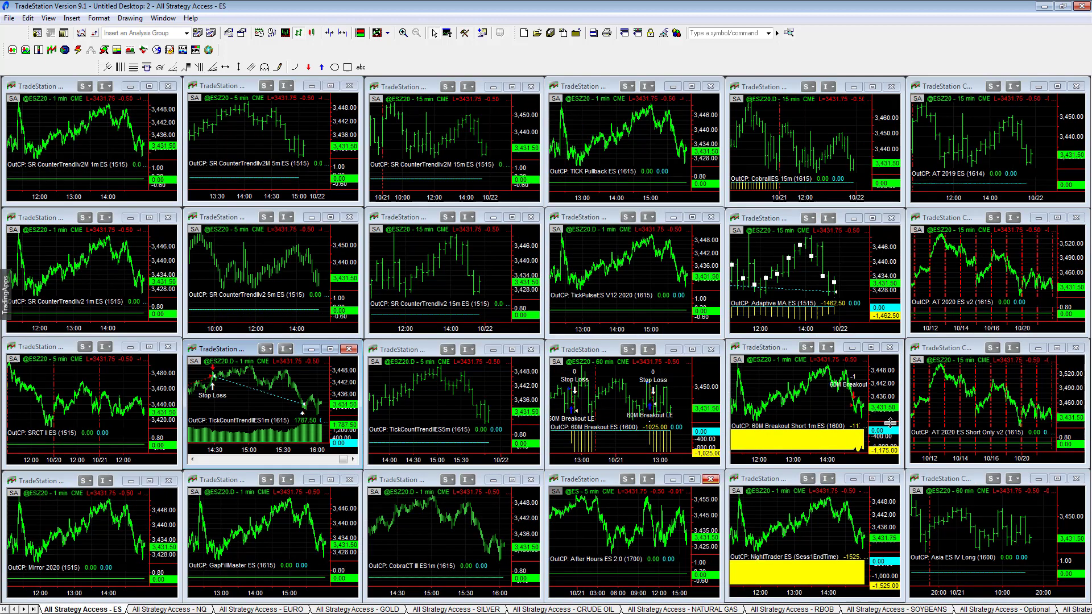
left_click(817, 506)
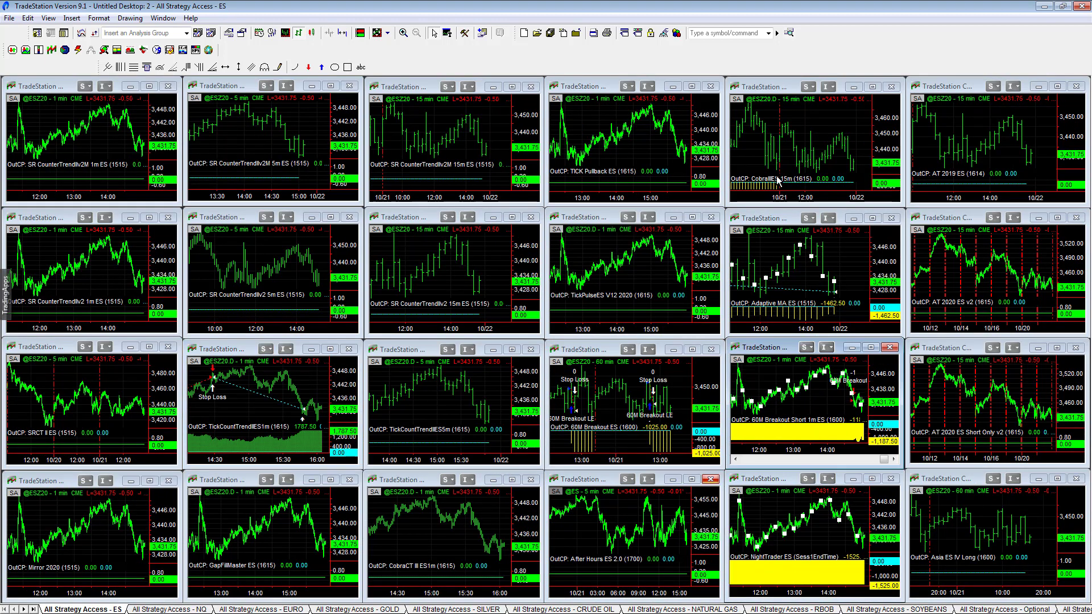
left_click(225, 406)
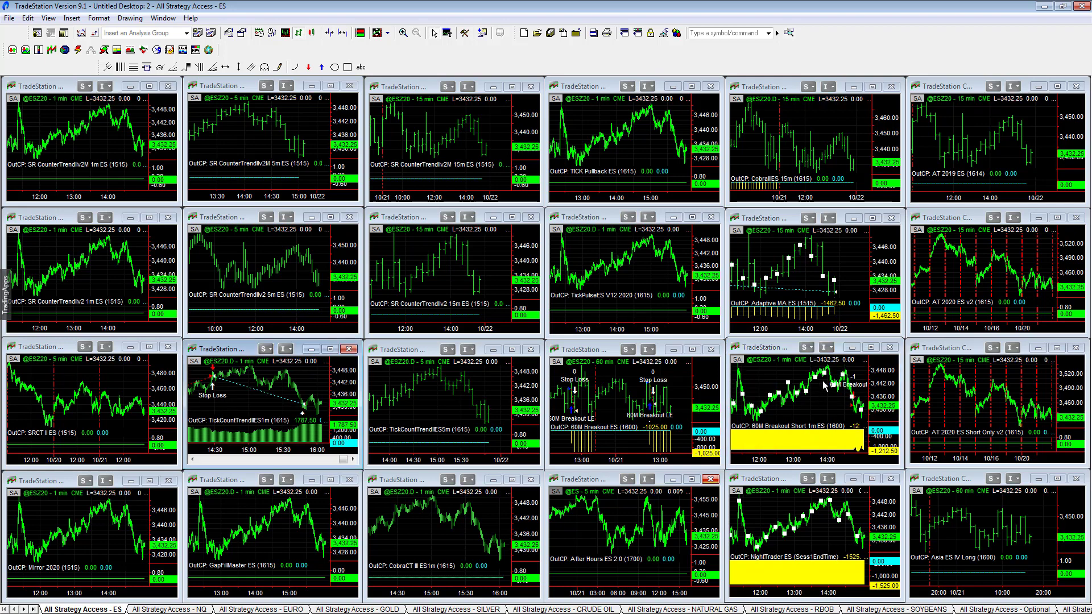